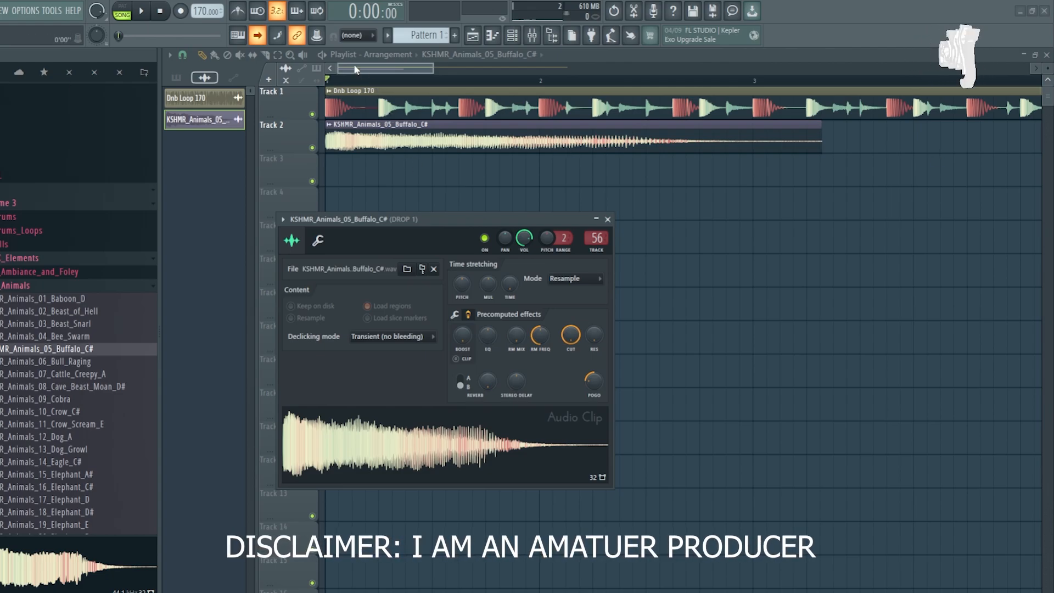
Open the settings of the KSHMR_Animals_05_Buffalo_C# clip and reset its Pogo effect to default
click(356, 70)
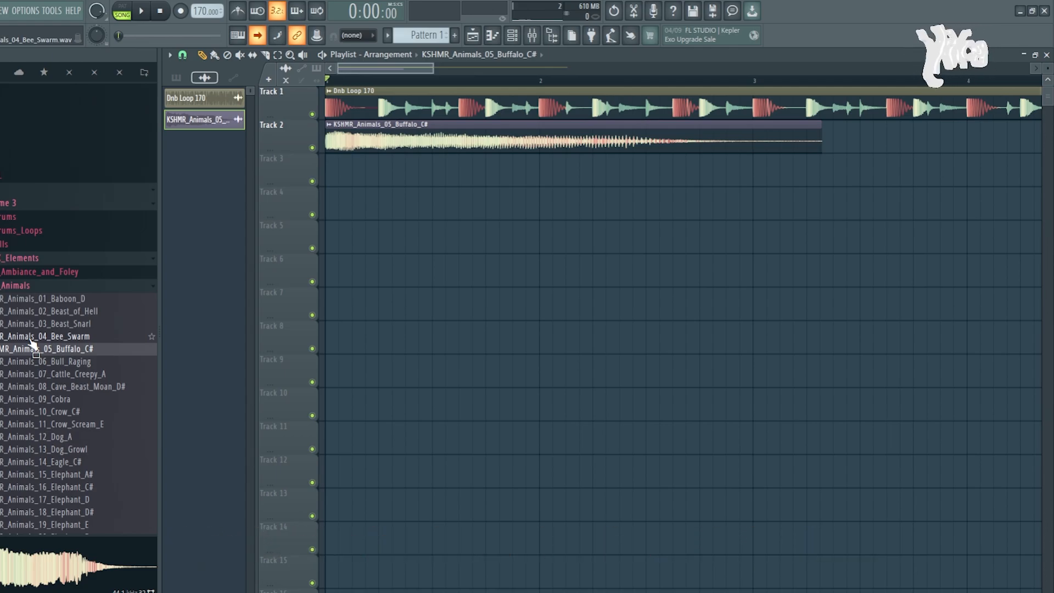
double_click(469, 130)
drag(599, 380, 570, 368)
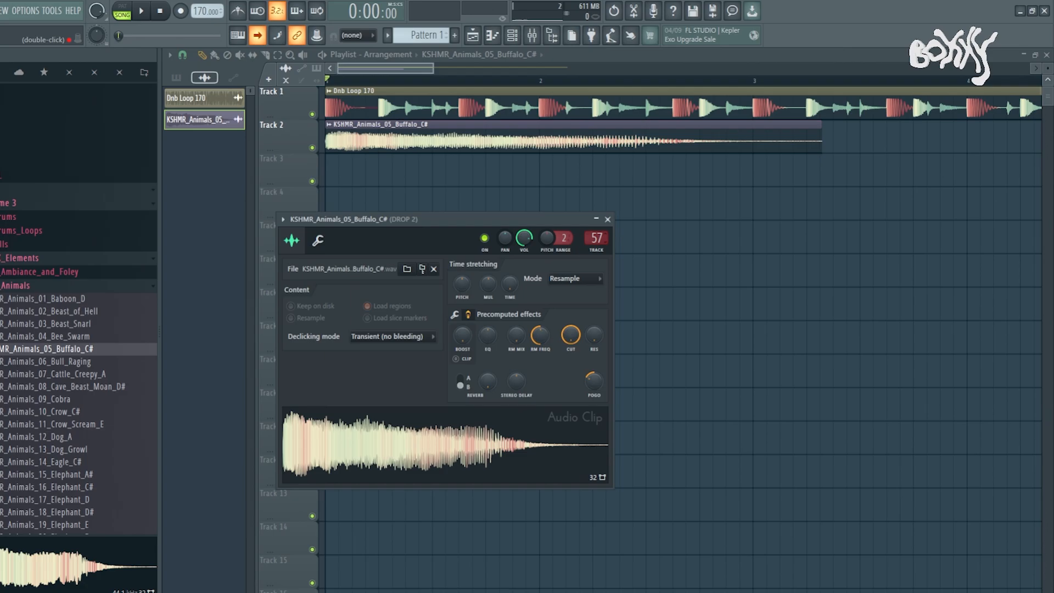
right_click(593, 386)
click(627, 386)
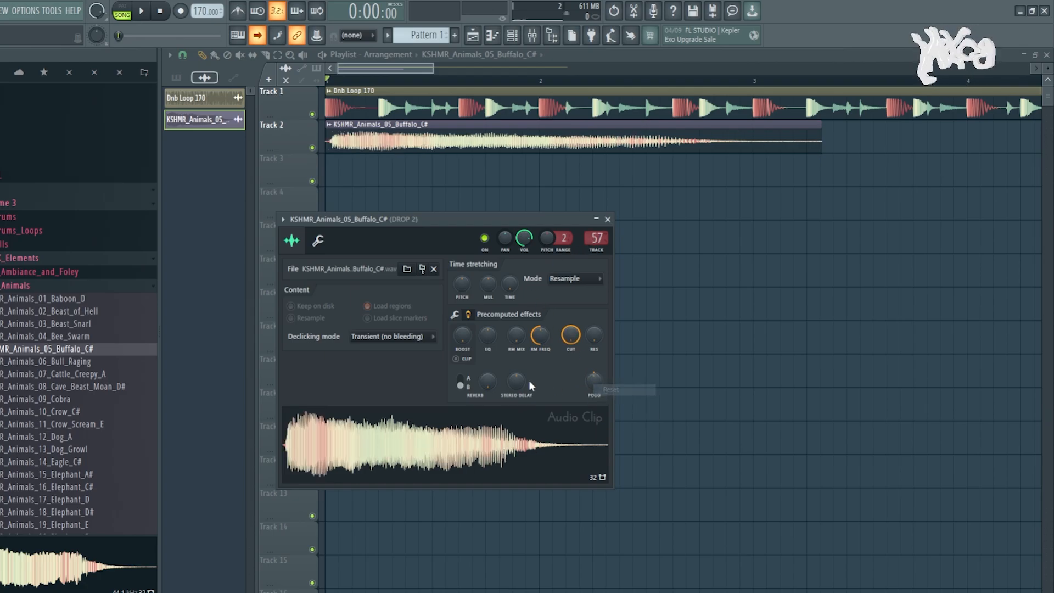
Solo Track 2 in the playlist and play the unprocessed buffalo clip
right_click(312, 148)
key(space)
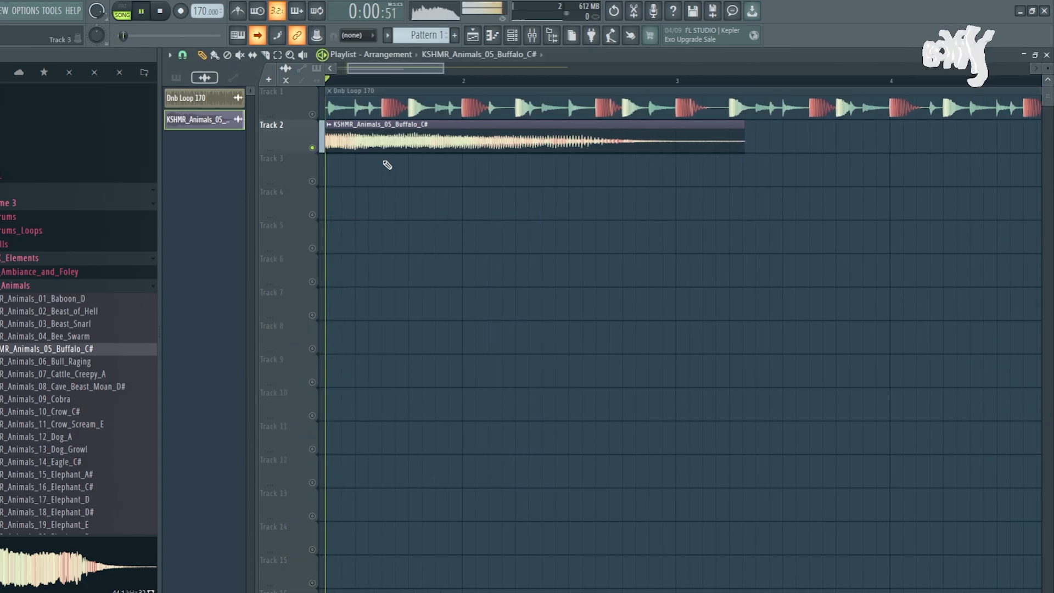
key(space)
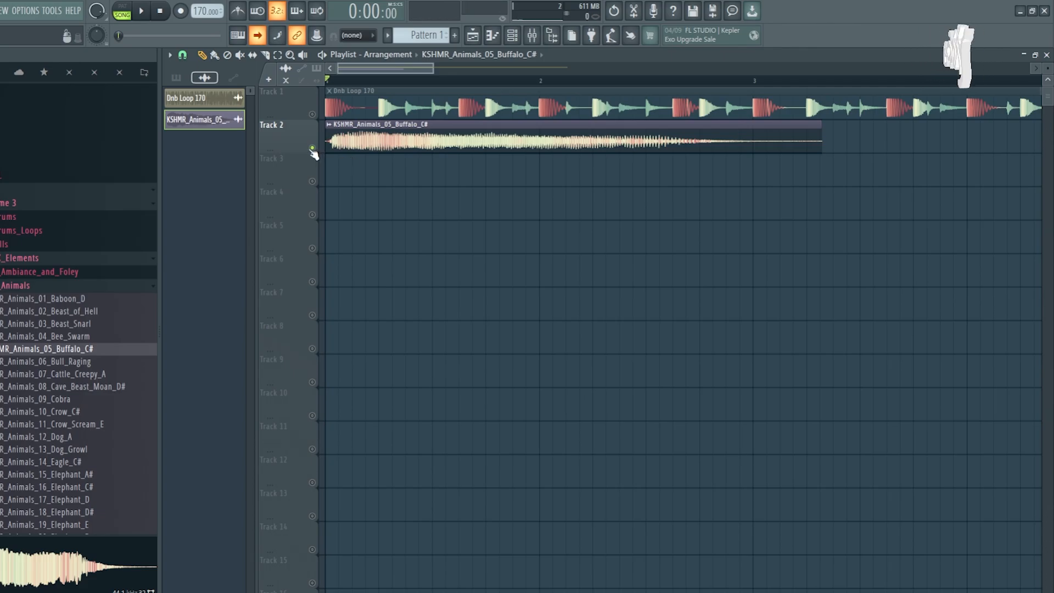
Open the mixer, display the DROP 1 insert's effect chain and play the buffalo clip
key(F9)
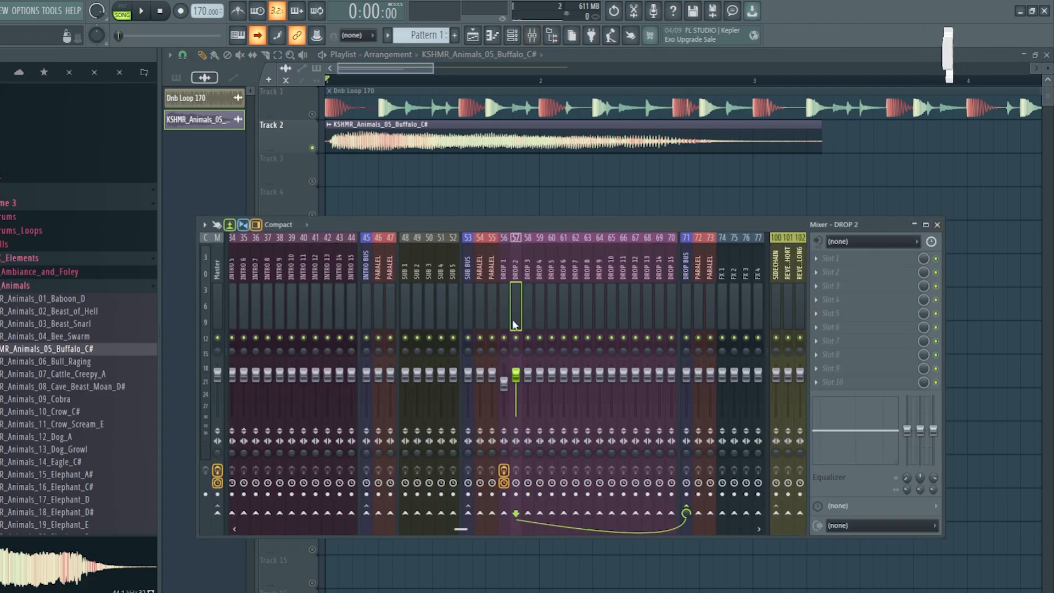
click(500, 271)
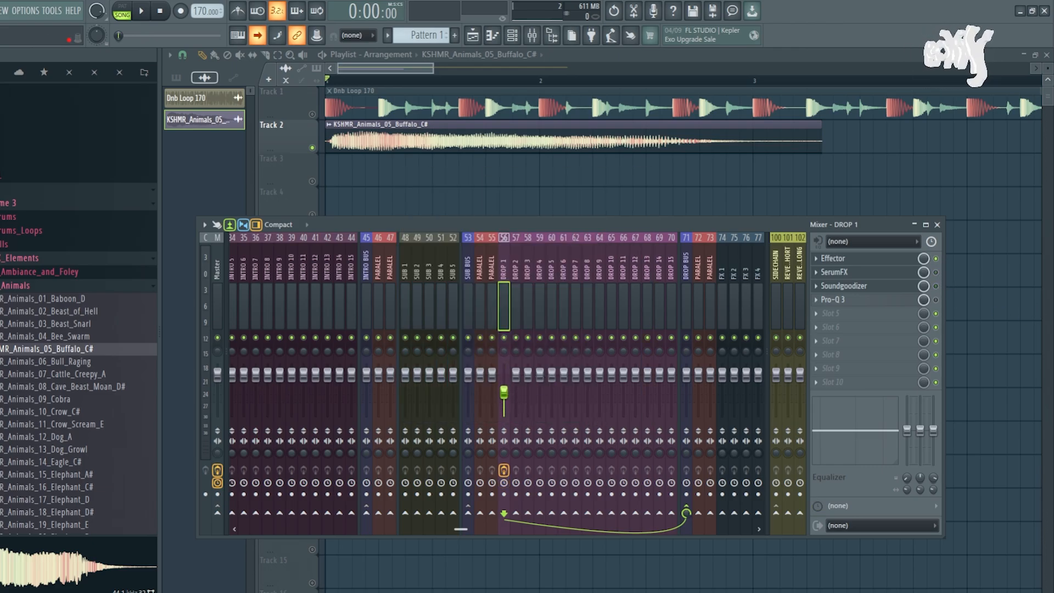
key(space)
key(space)
key(space)
key(space)
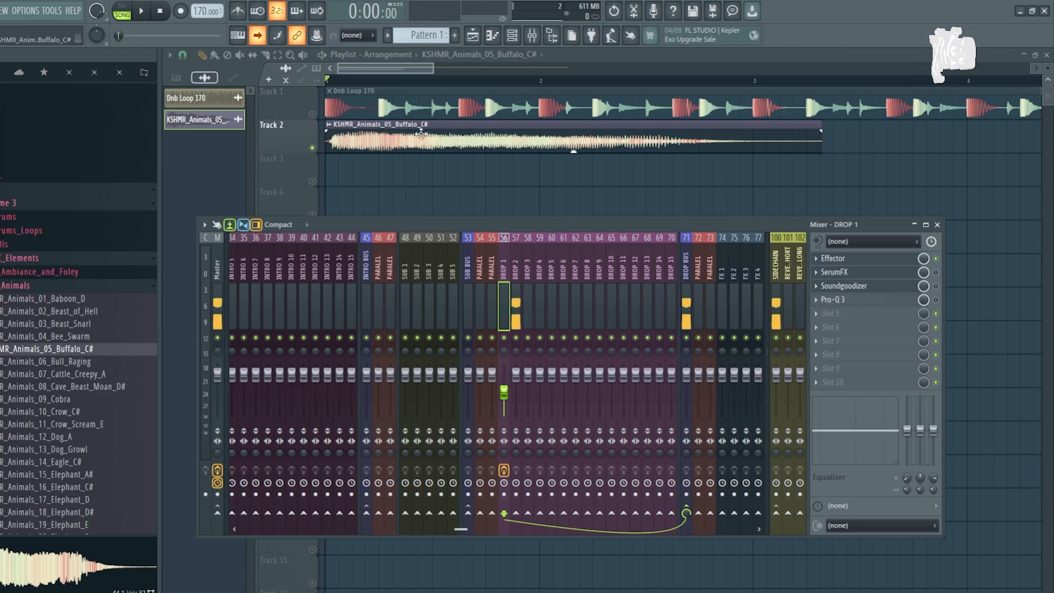
Route the buffalo clip to mixer track 56 (DROP 1) and play it back
double_click(421, 134)
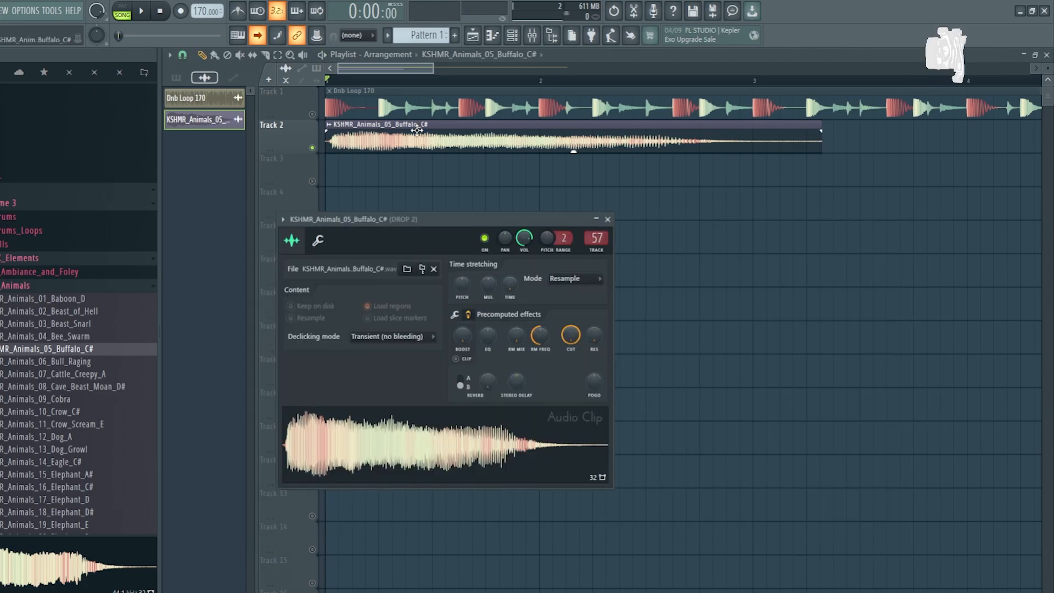
key(space)
click(595, 239)
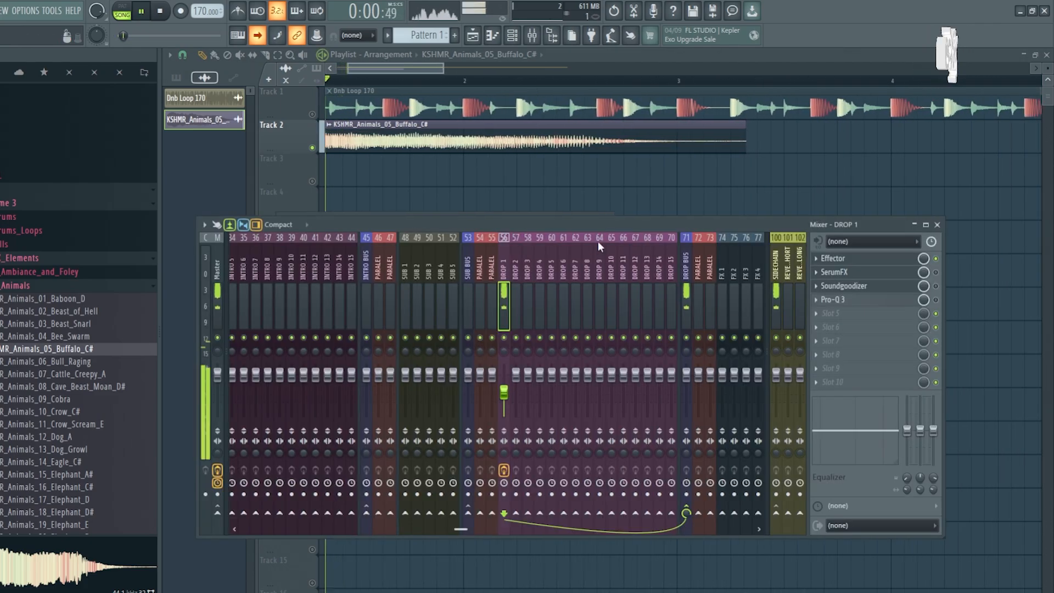
key(space)
Open Effector on DROP 1 and move its Vox XY point to just above and left of centre, auditioning the clip
click(846, 259)
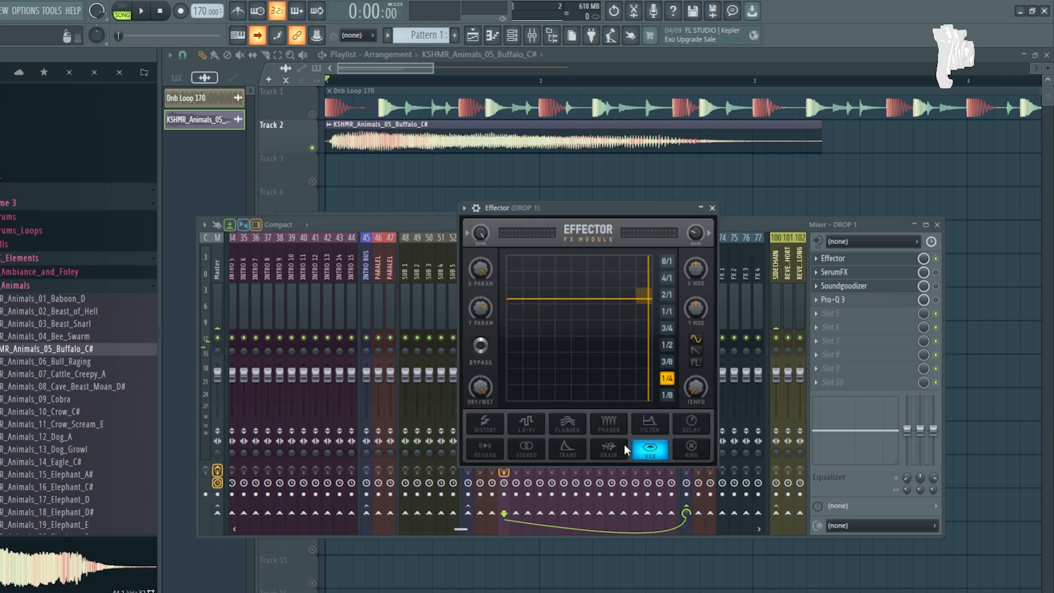
key(space)
drag(621, 299, 583, 313)
key(space)
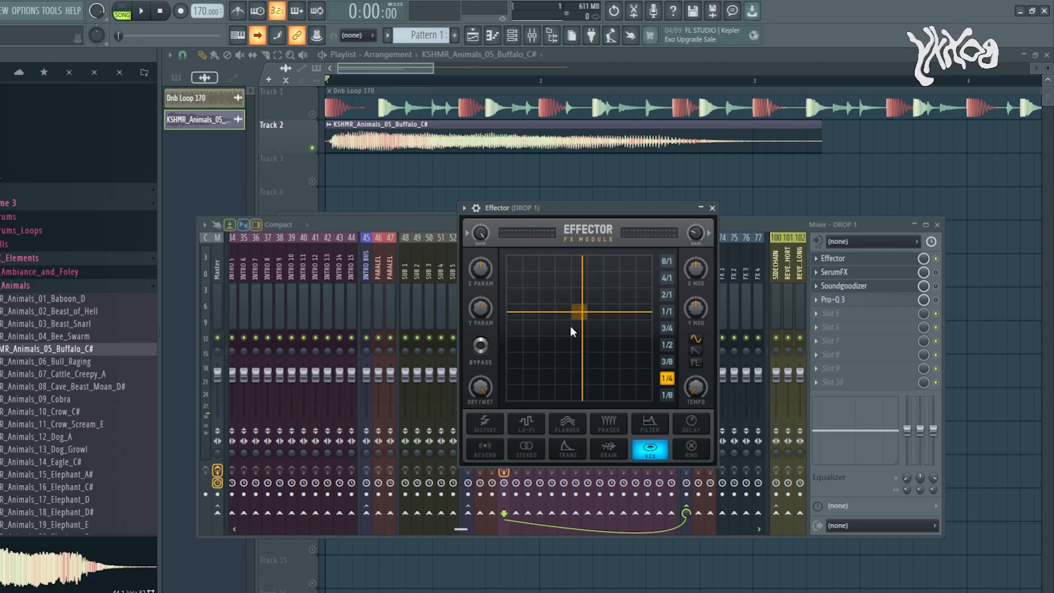
drag(570, 325, 566, 303)
Open SerumFX on DROP 1 and examine its distortion and oscillator pages
click(859, 273)
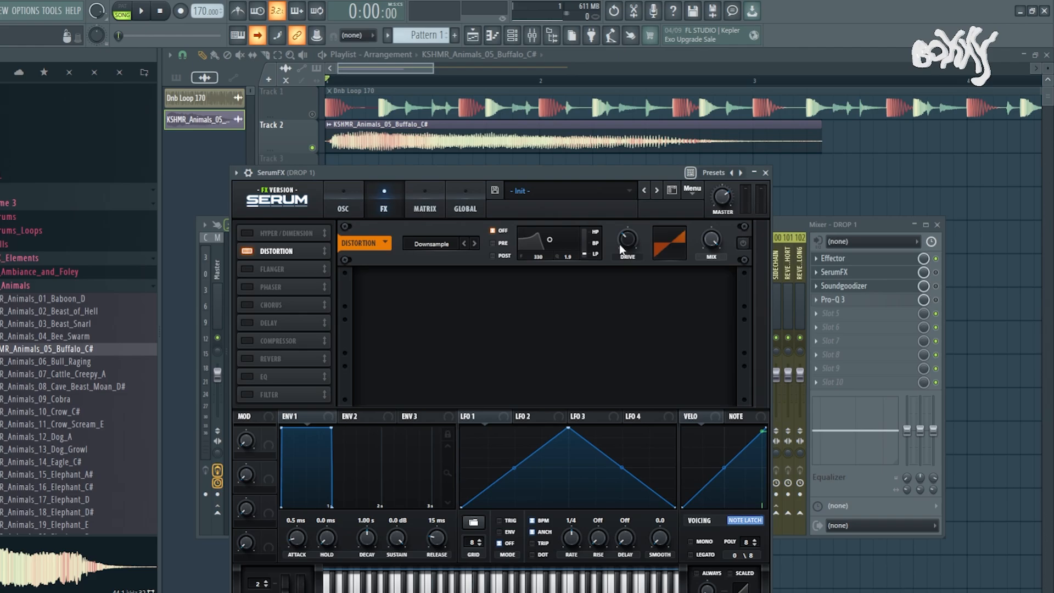
click(350, 208)
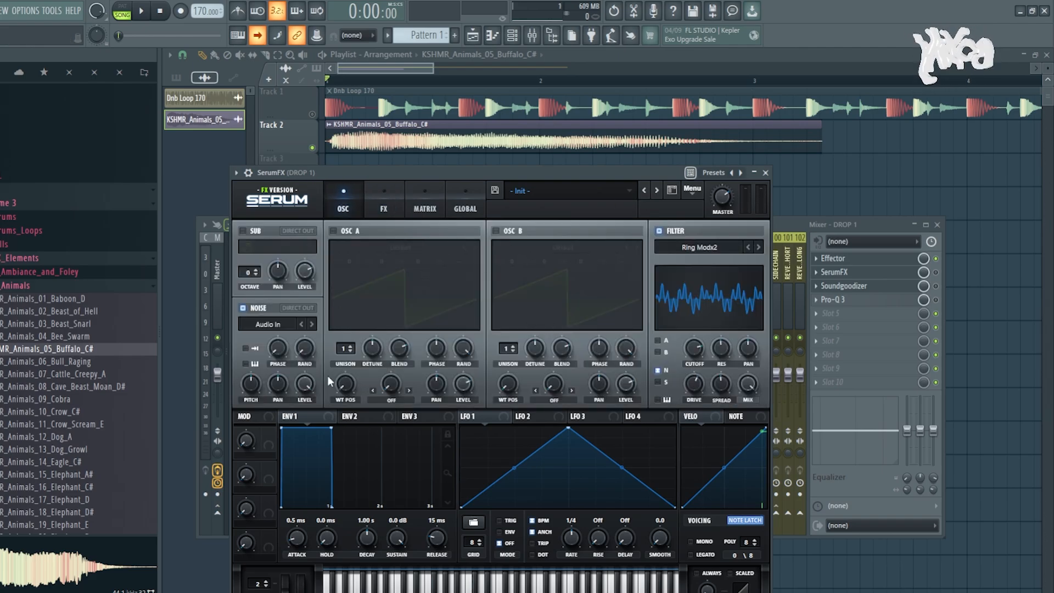
click(876, 275)
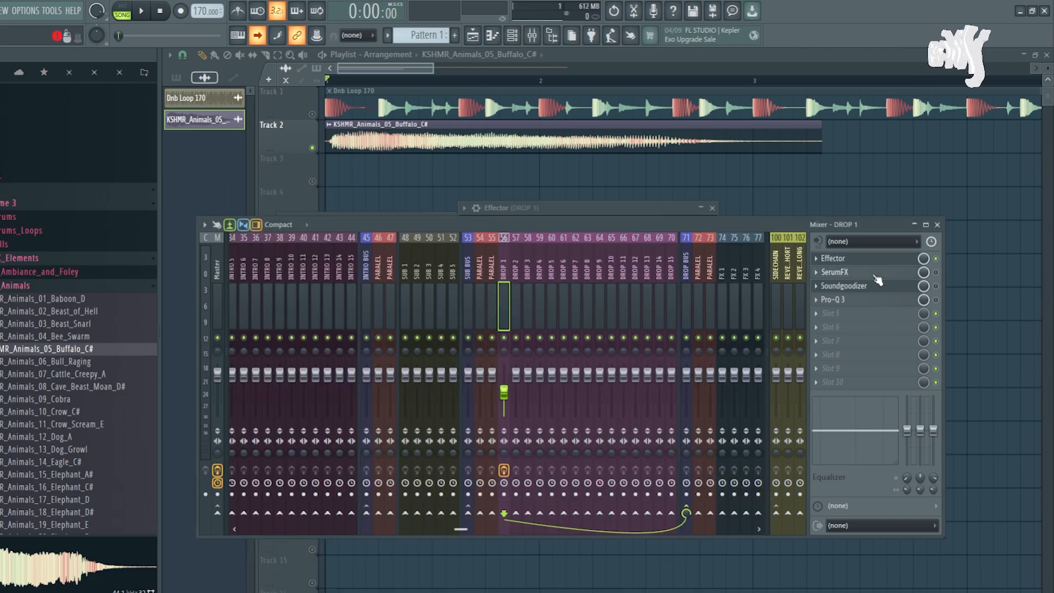
click(869, 273)
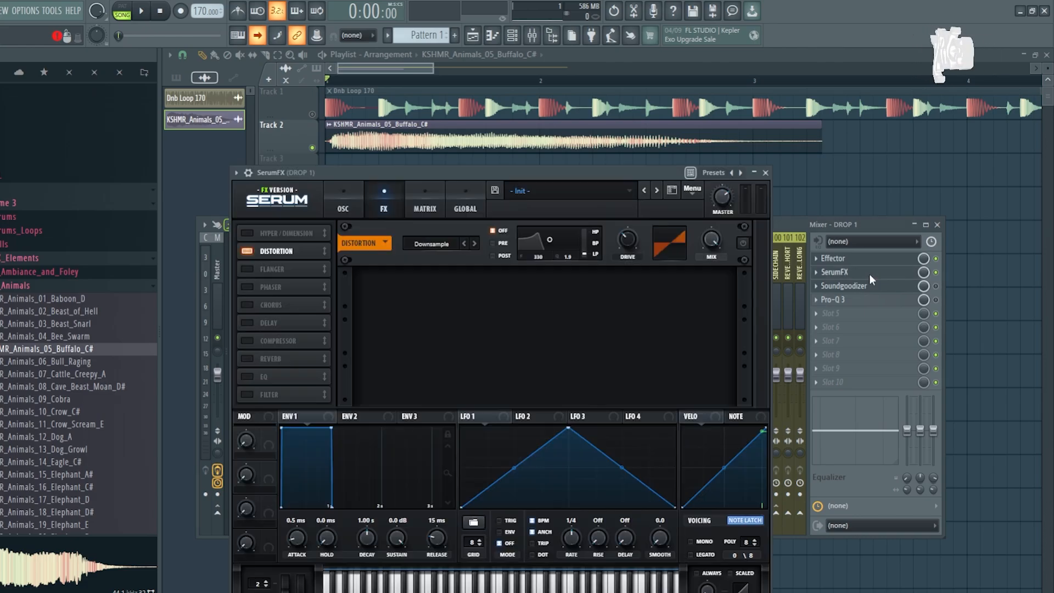
click(870, 274)
click(869, 274)
click(343, 198)
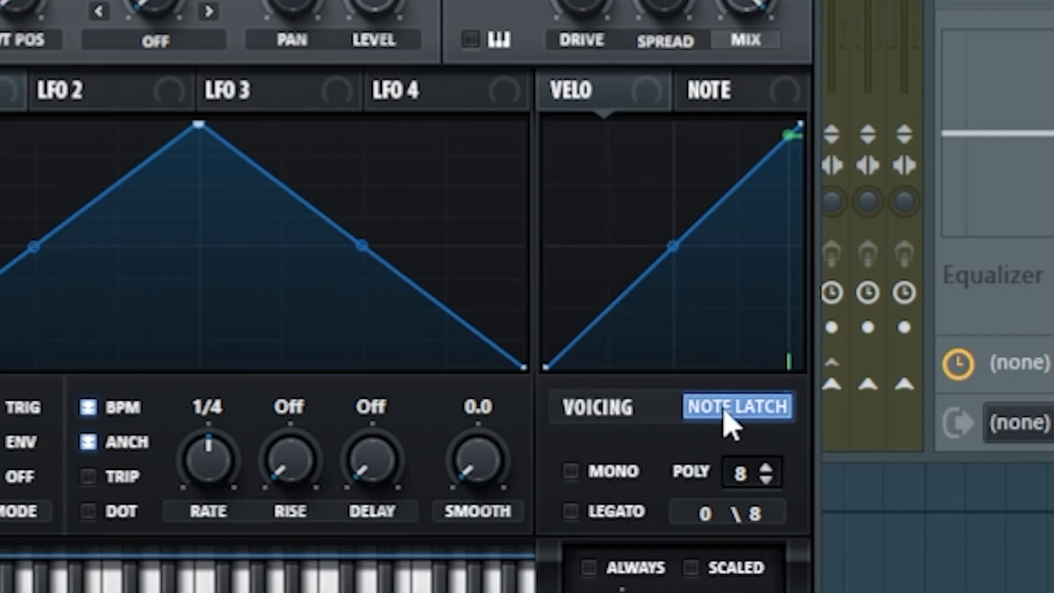
Disable the Effector slot and compare SerumFX with Note Latch off and on, leaving Note Latch enabled
click(761, 519)
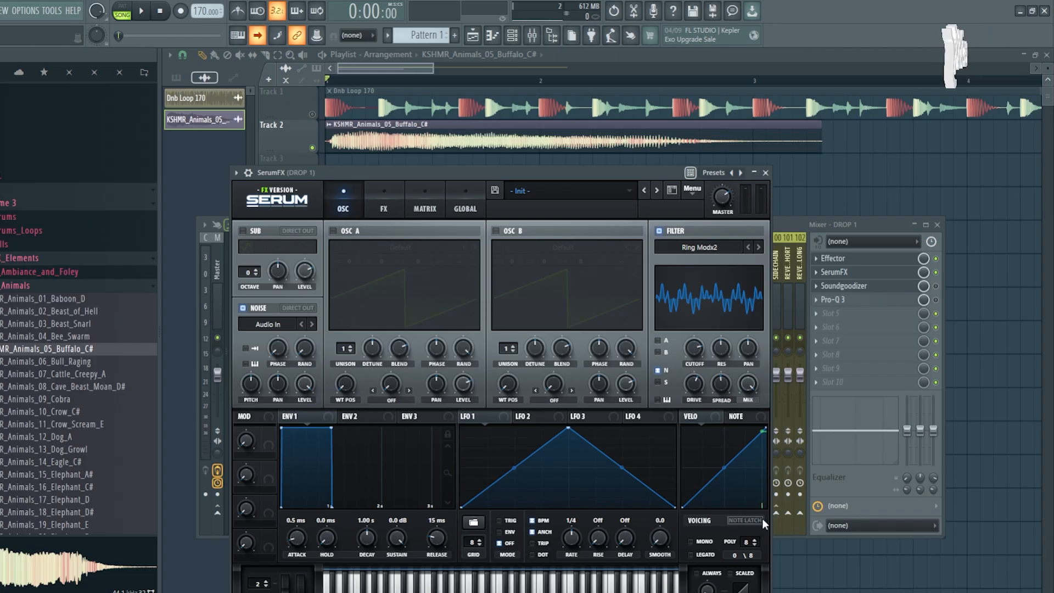
click(940, 269)
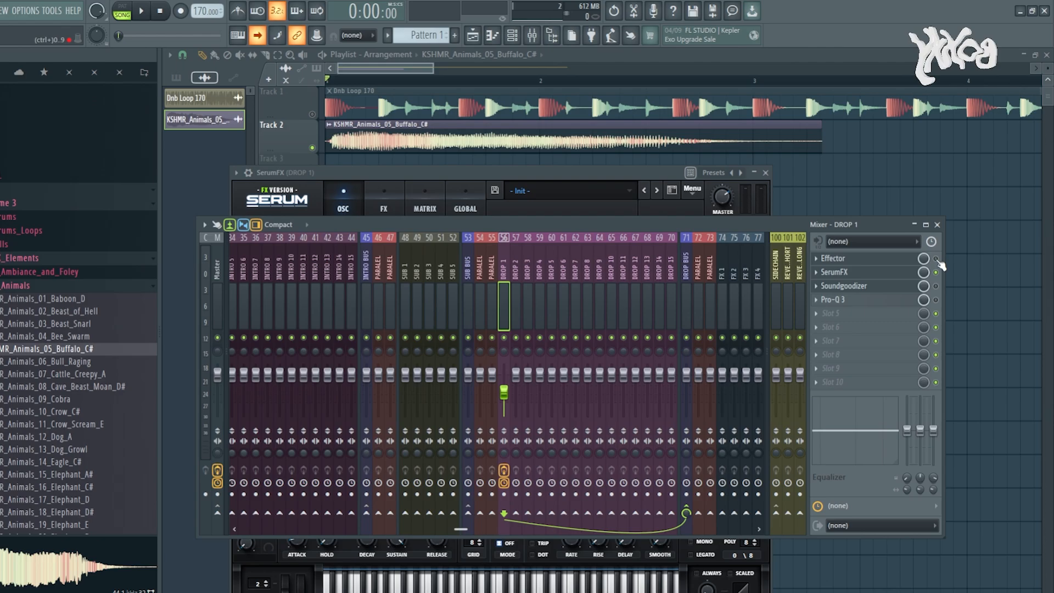
click(584, 173)
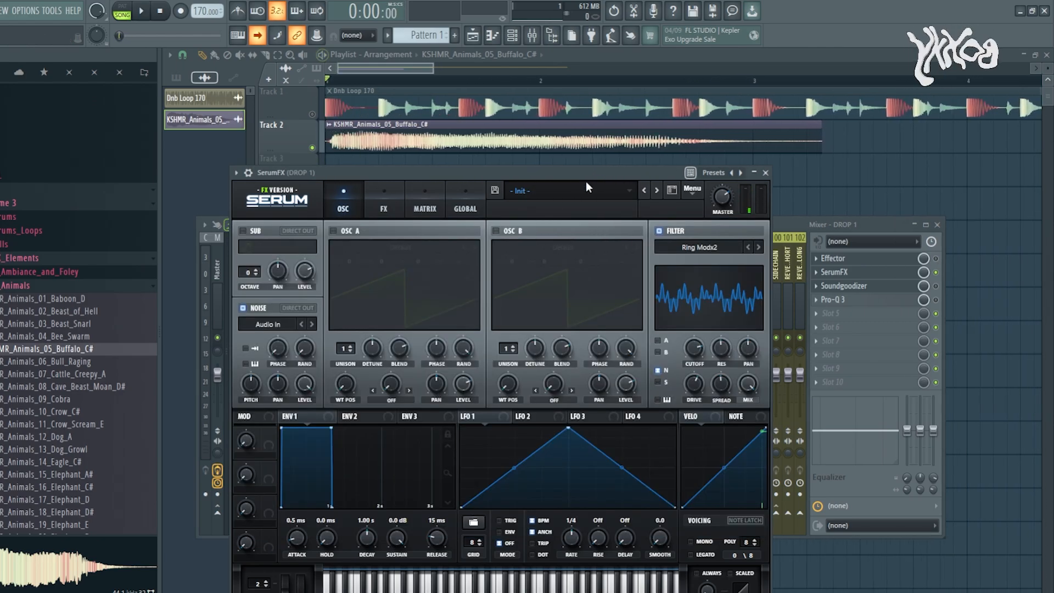
click(744, 520)
key(space)
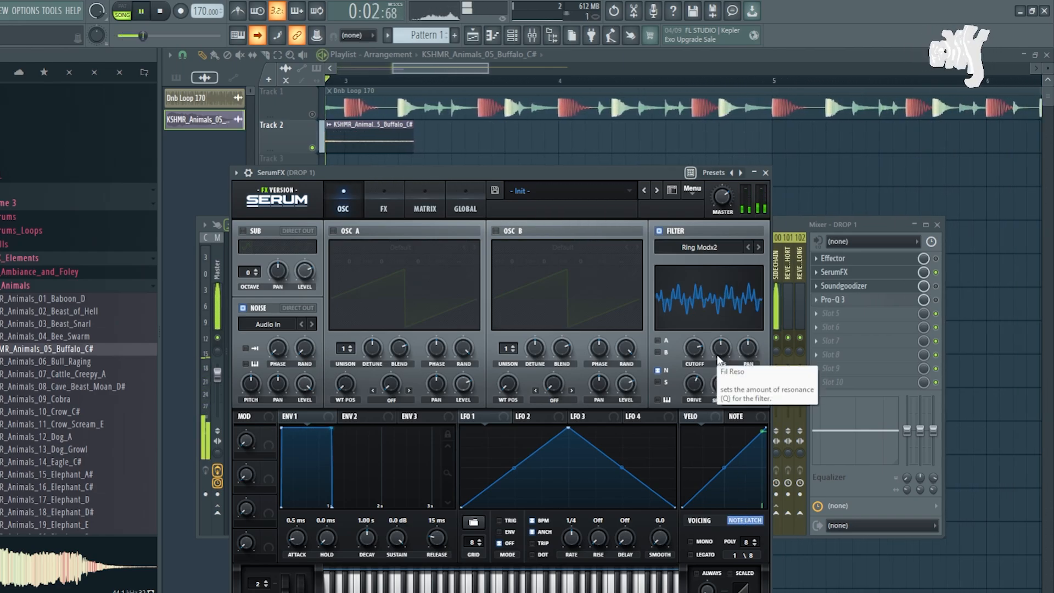
key(space)
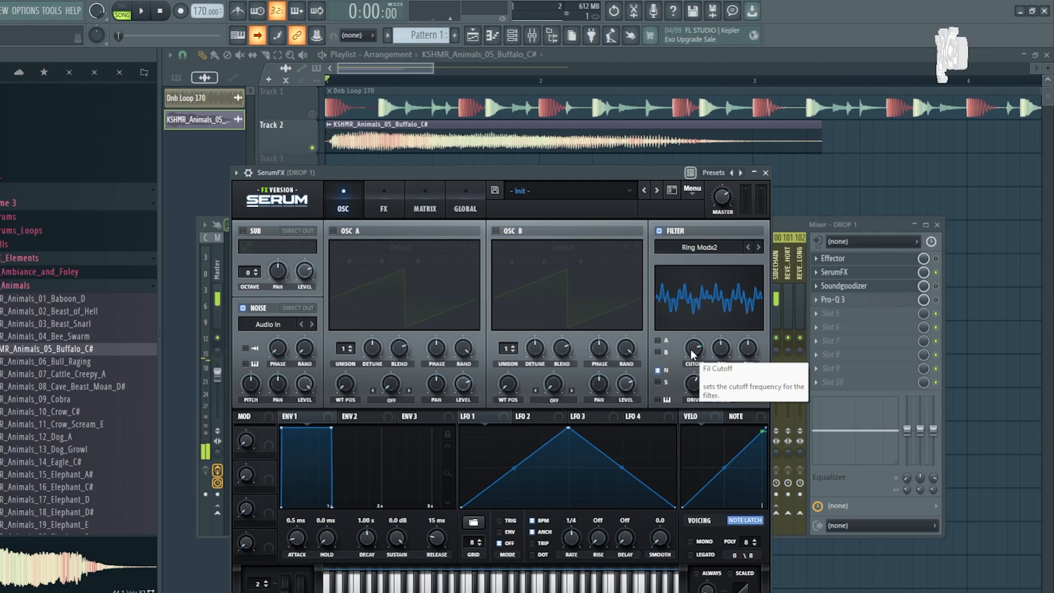
Play the buffalo clip repeatedly through SerumFX's Ring Modx2 filter and inspect the filter's Spread control
key(space)
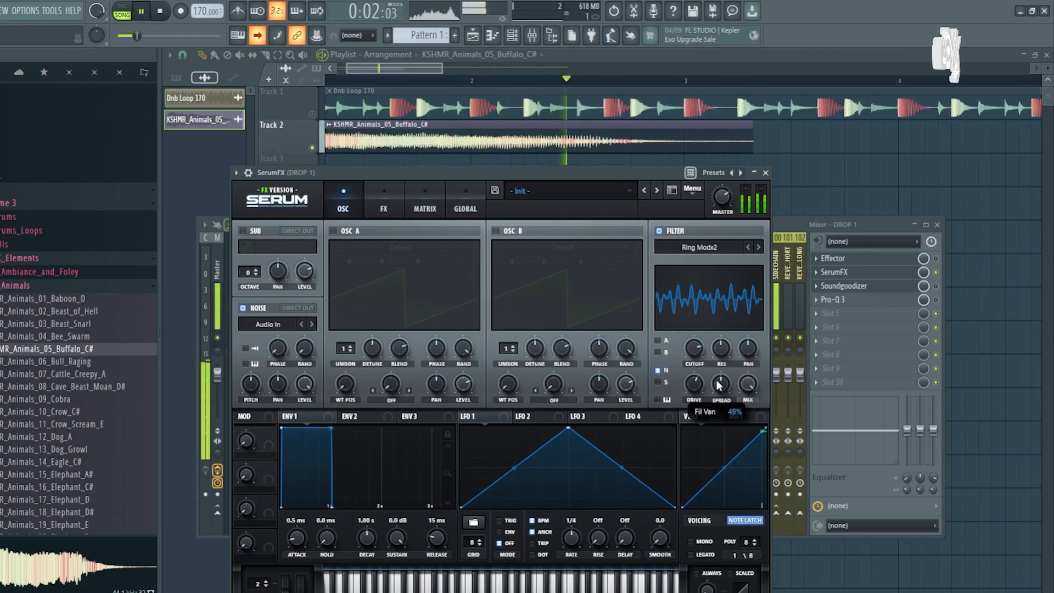
key(space)
key(space)
key(space)
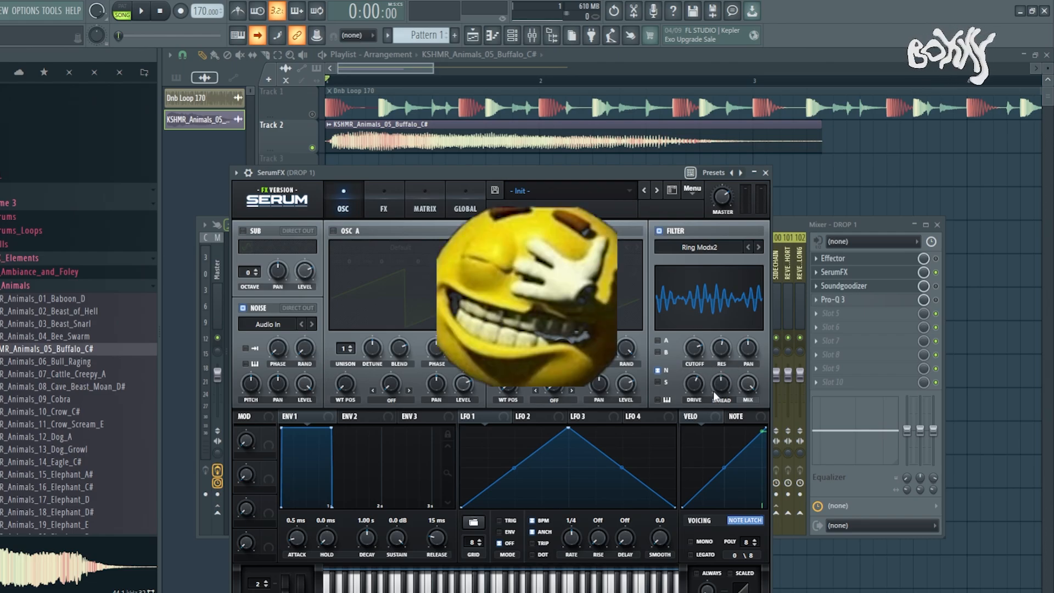
mouse_move(716, 389)
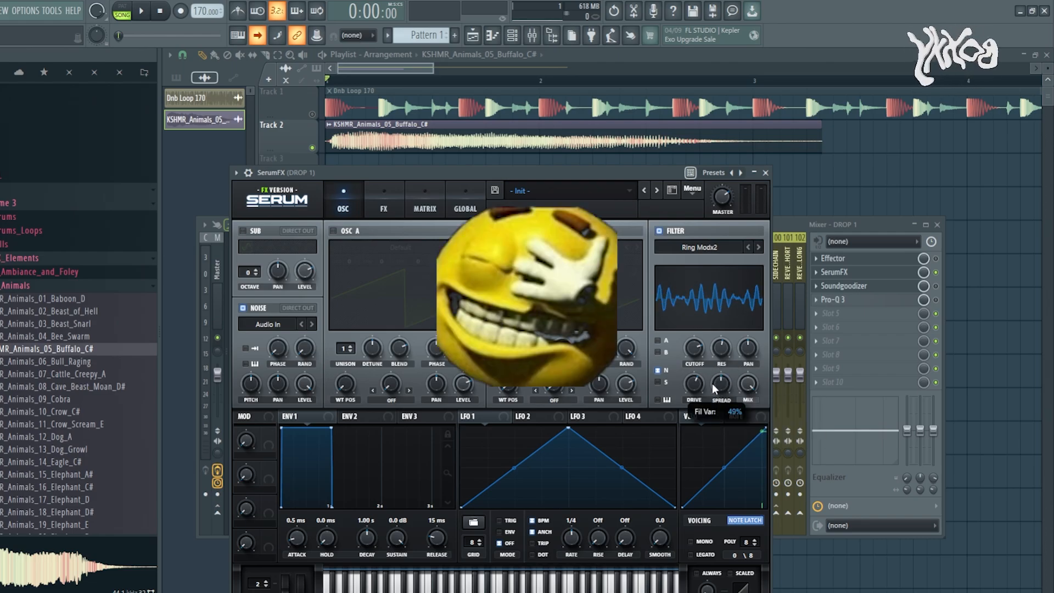
key(space)
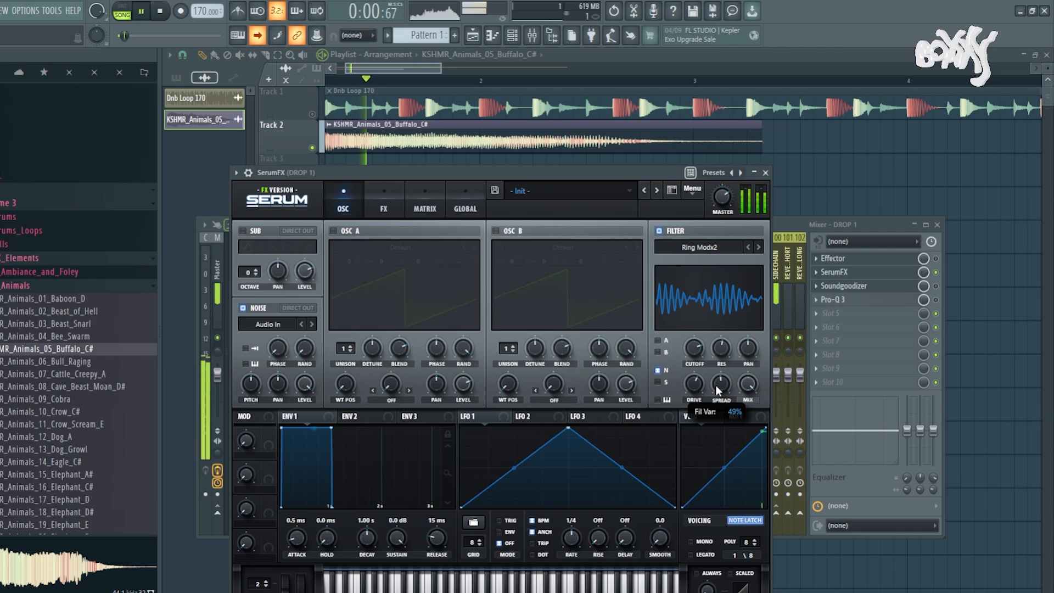
key(space)
key(space)
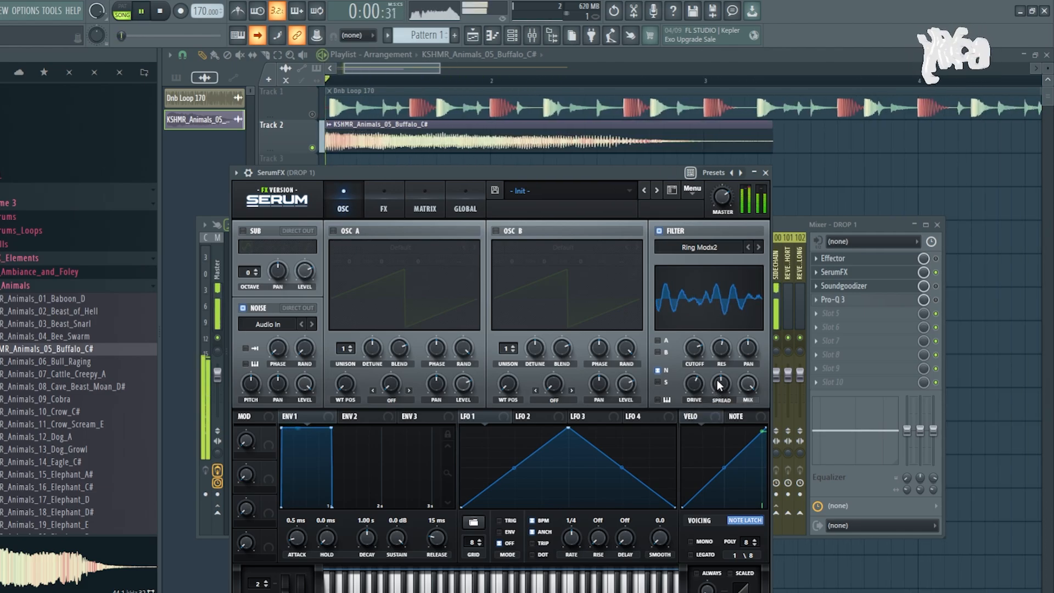
key(space)
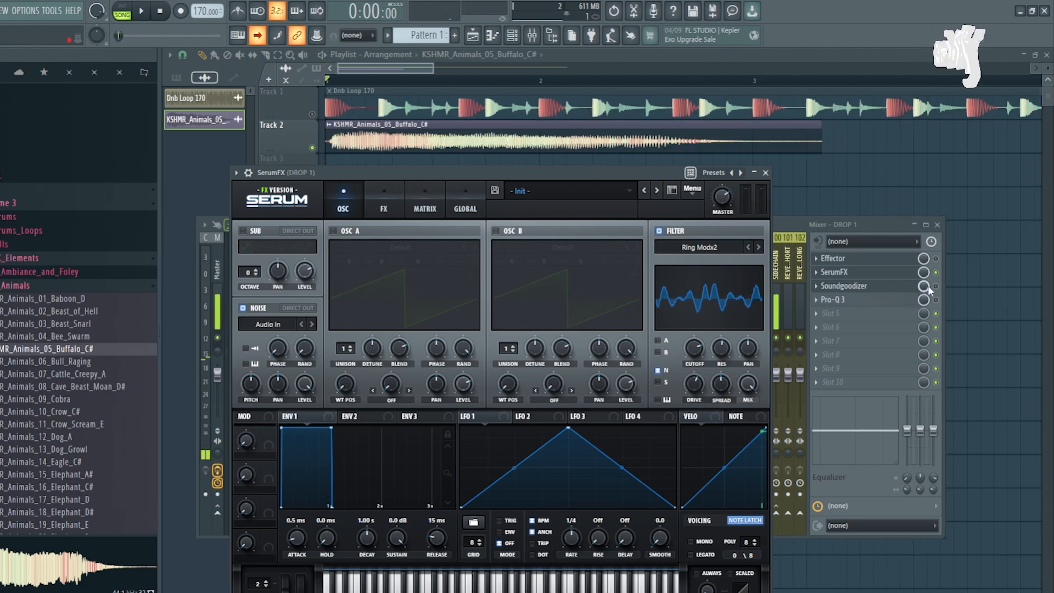
Re-enable the Effector slot on DROP 1 and play the clip through both Effector and SerumFX
click(867, 260)
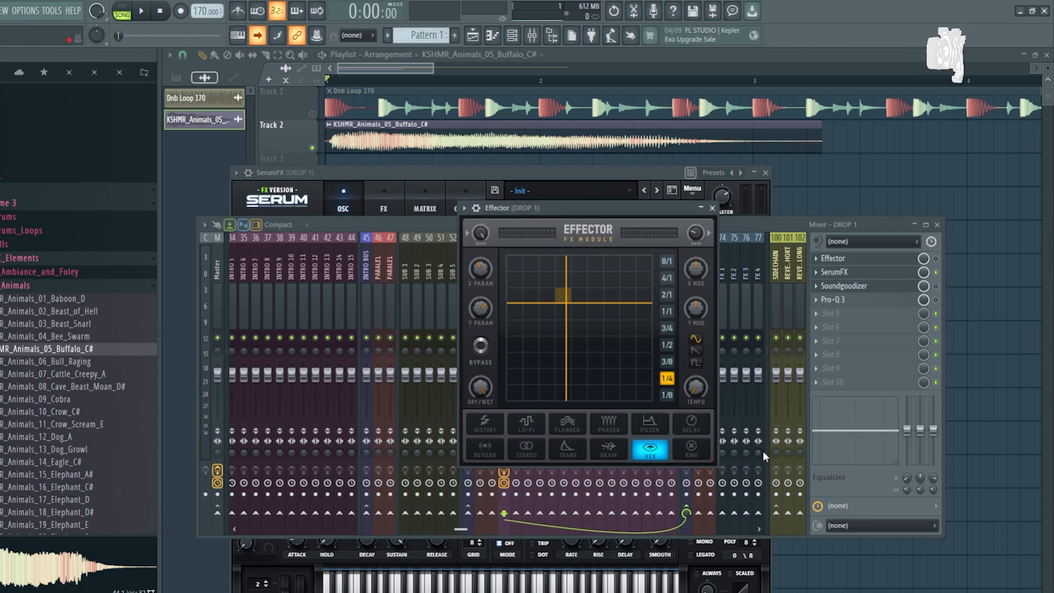
click(936, 258)
key(space)
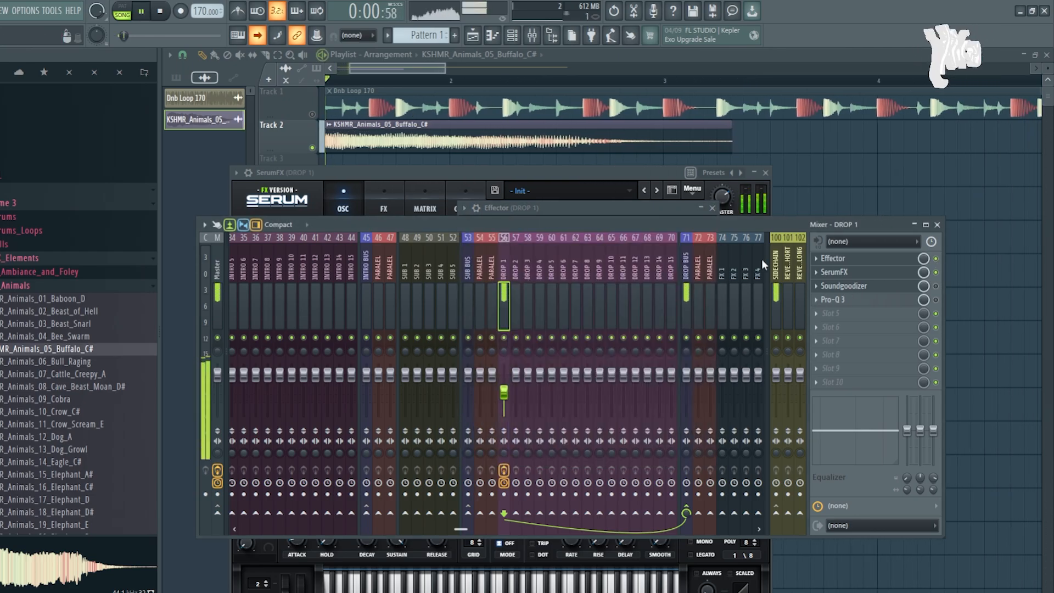
key(space)
Move Effector's Vox XY point slightly left of centre during playback and compare the sound with Effector bypassed
click(598, 209)
key(space)
mouse_move(552, 326)
mouse_down()
mouse_move(590, 340)
mouse_move(624, 324)
mouse_move(575, 335)
mouse_move(560, 362)
mouse_move(578, 320)
mouse_move(566, 298)
mouse_move(564, 322)
mouse_up()
key(space)
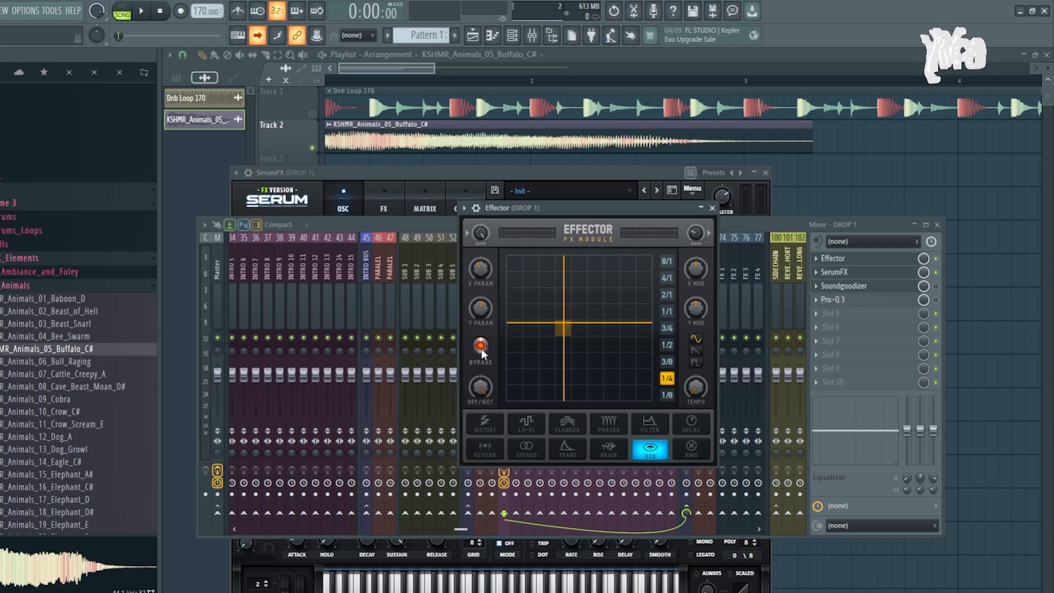
key(space)
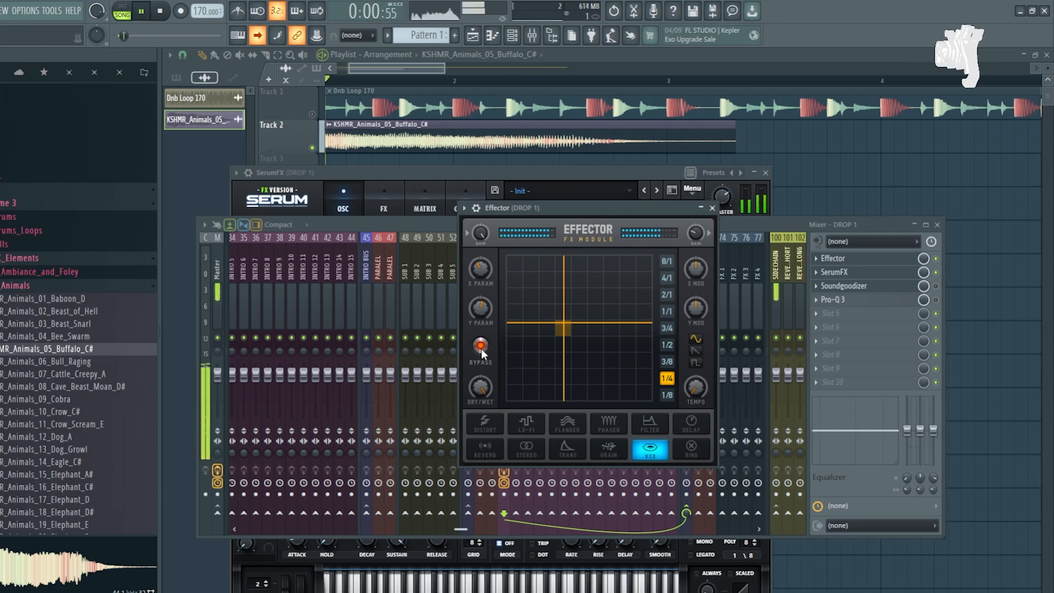
key(space)
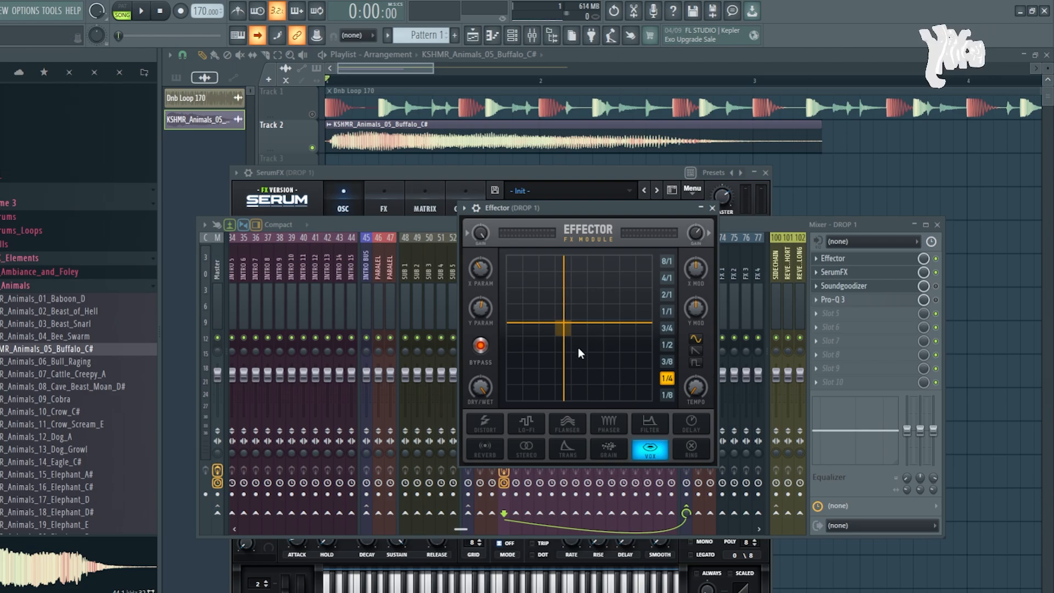
Sweep Effector's Vox XY point during playback with bypass off, leaving it slightly right of and above centre
drag(576, 361, 556, 333)
key(space)
key(space)
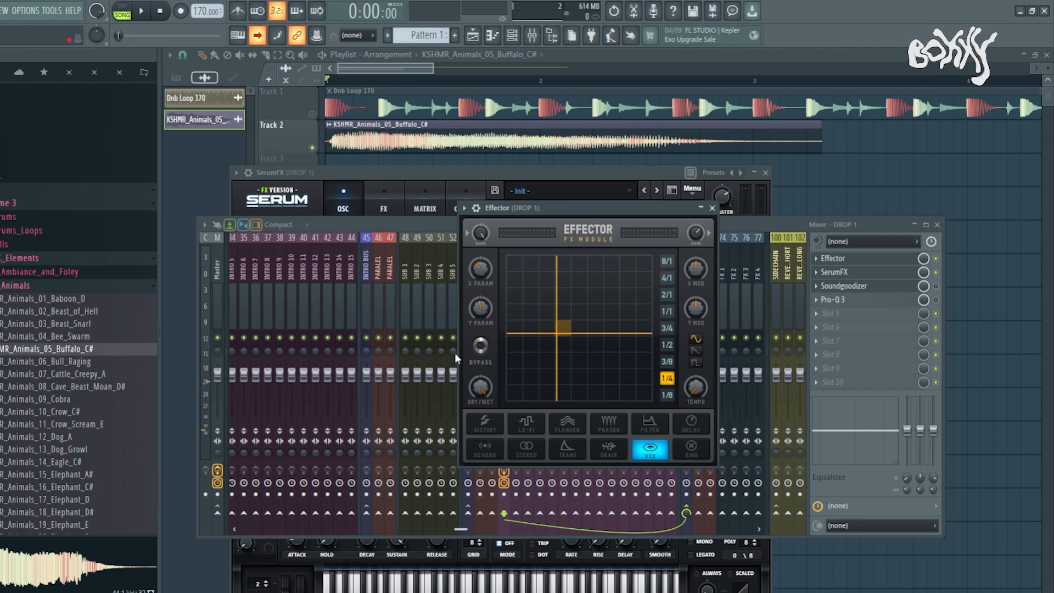
key(space)
drag(586, 324, 604, 314)
key(space)
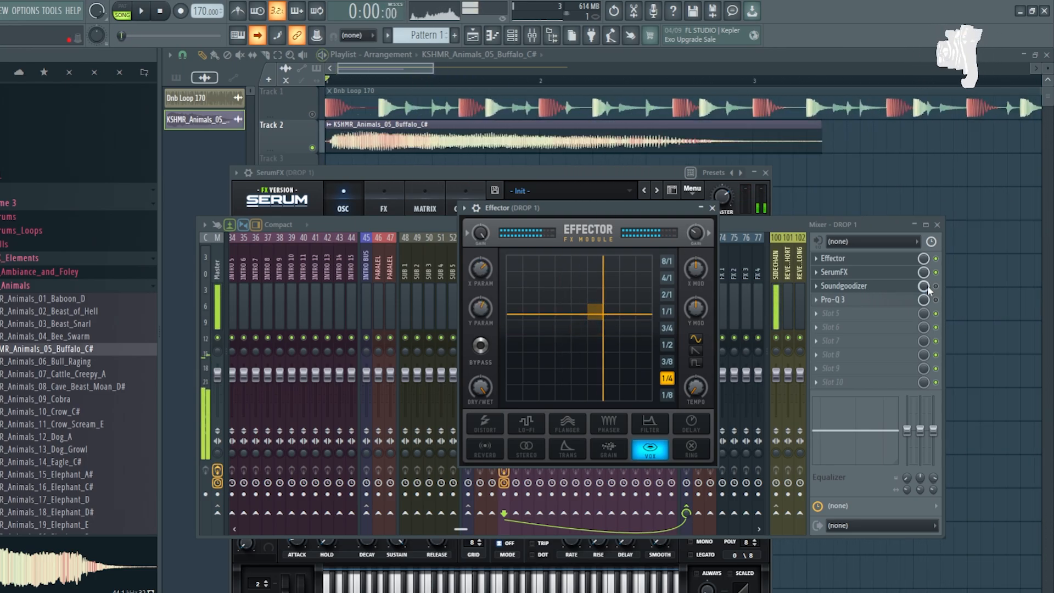
Enable Soundgoodizer on DROP 1 and place CamelCrusher and Pro-Q 3 ahead of Effector in the effect chain
click(938, 291)
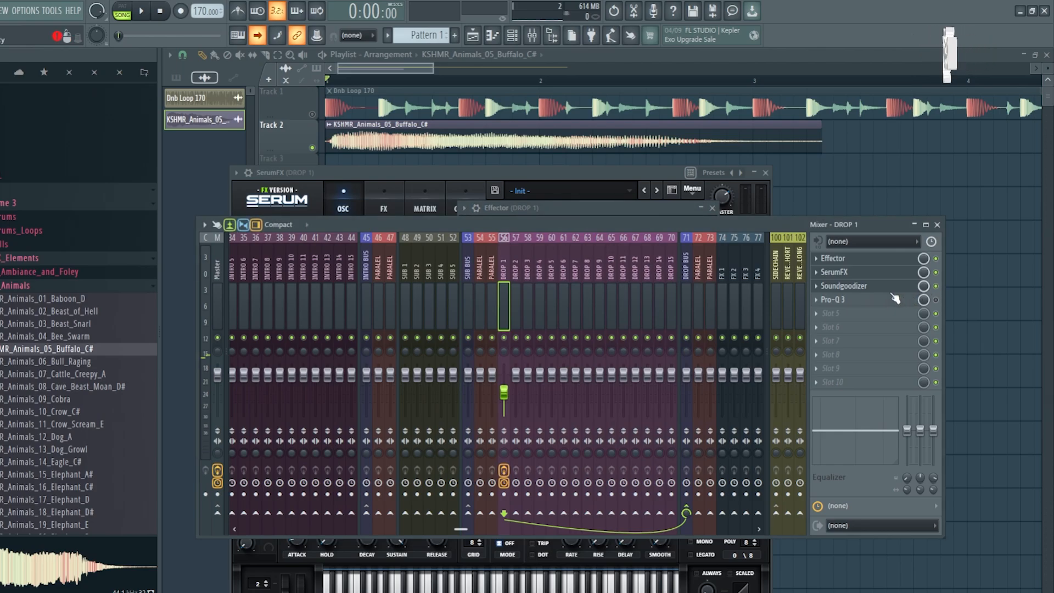
drag(872, 312, 871, 266)
drag(867, 309, 834, 264)
click(834, 266)
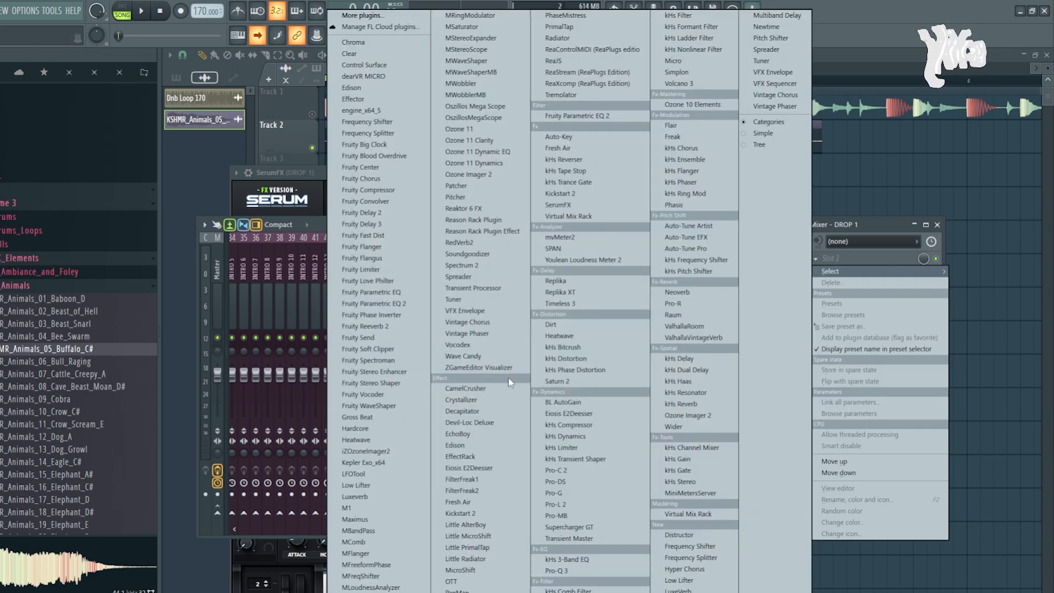
click(500, 390)
Select CamelCrusher's British Clean patch, adjust its master Mix, and play the buffalo clip through it
click(385, 288)
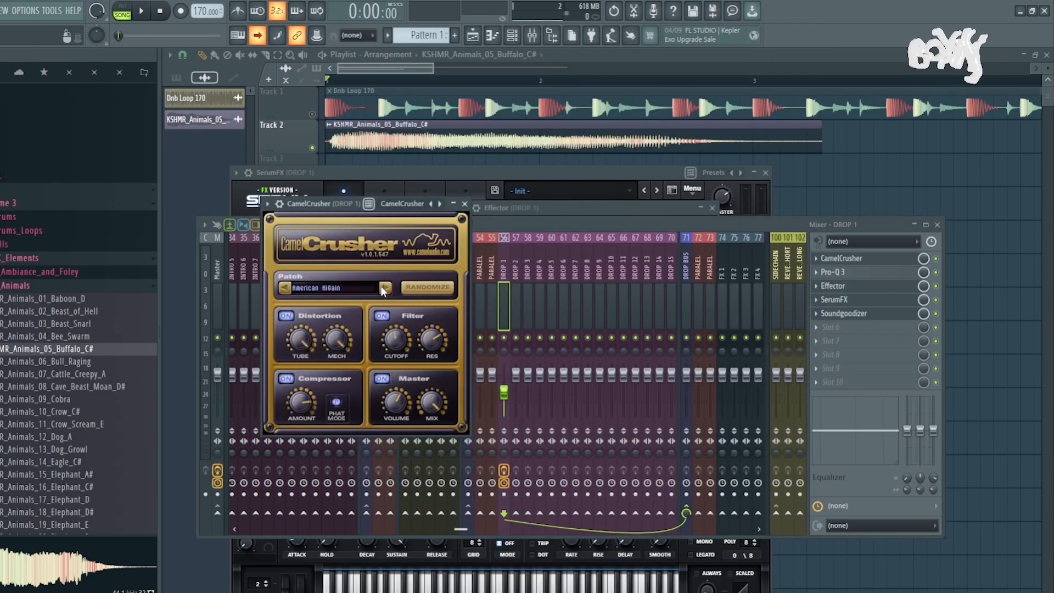
drag(428, 407, 424, 439)
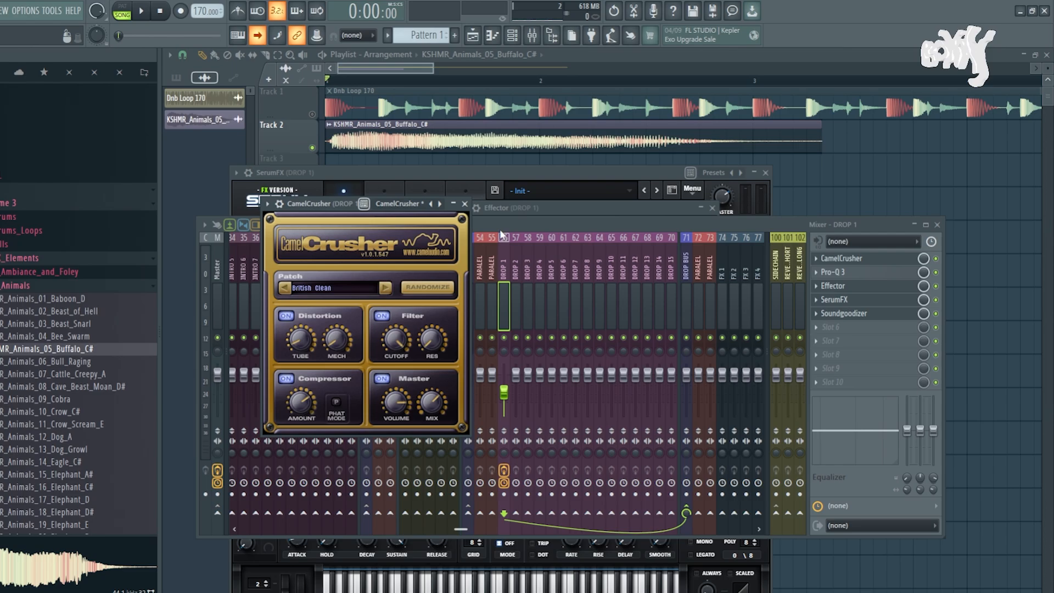
key(space)
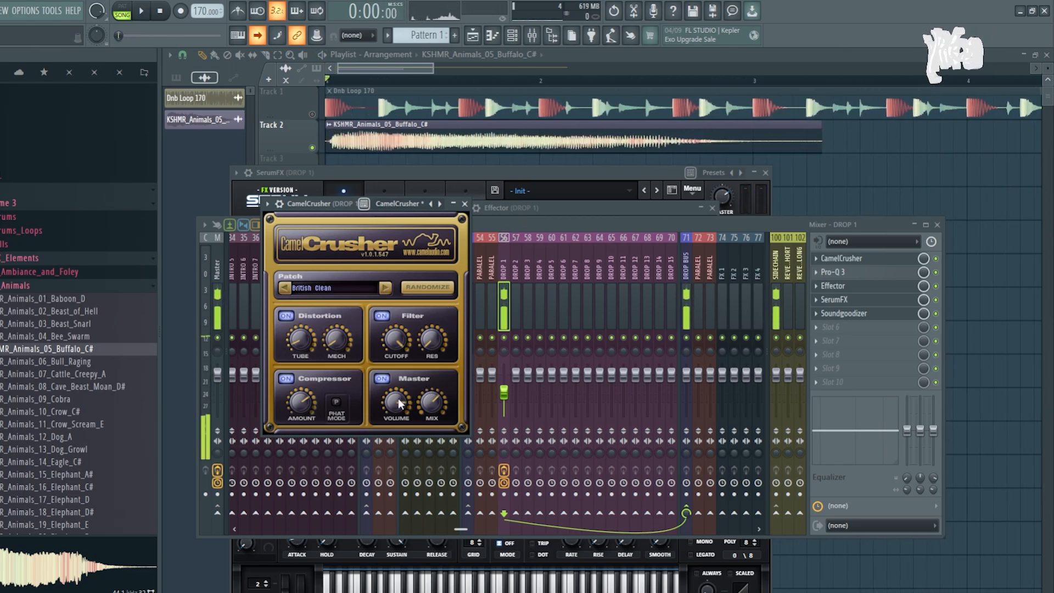
key(space)
key(space)
Adjust CamelCrusher's Mix and raise its Volume during playback, and raise the DROP 1 fader slightly
drag(421, 406, 420, 446)
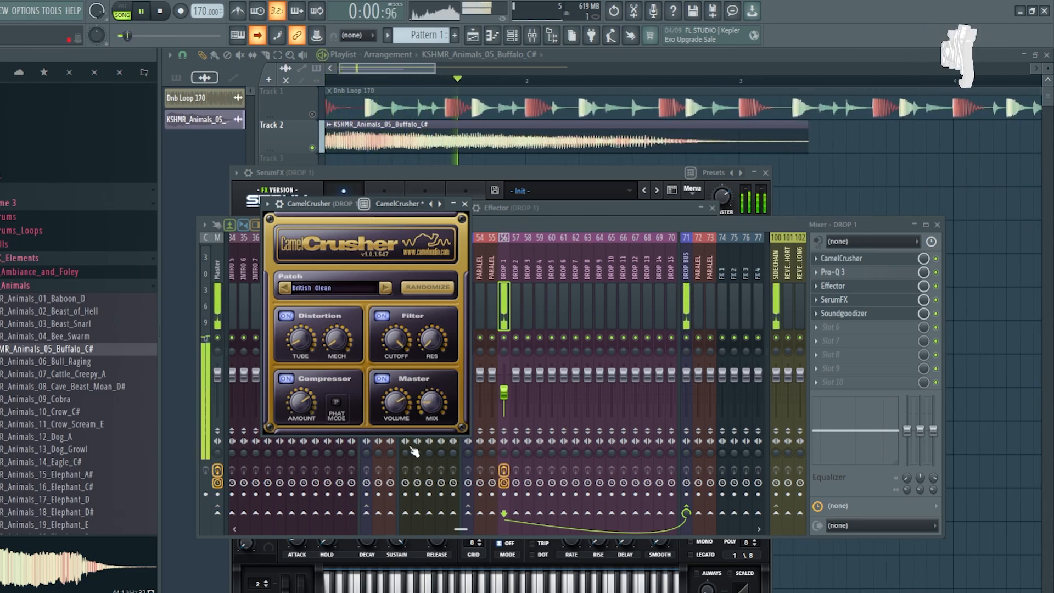
drag(397, 407, 400, 402)
key(space)
key(space)
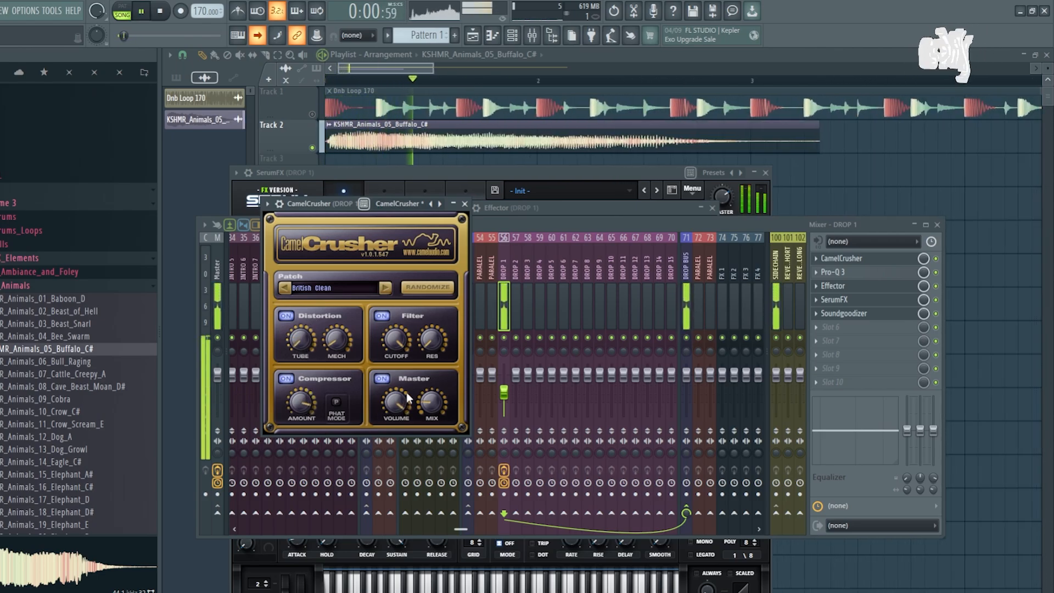
click(502, 379)
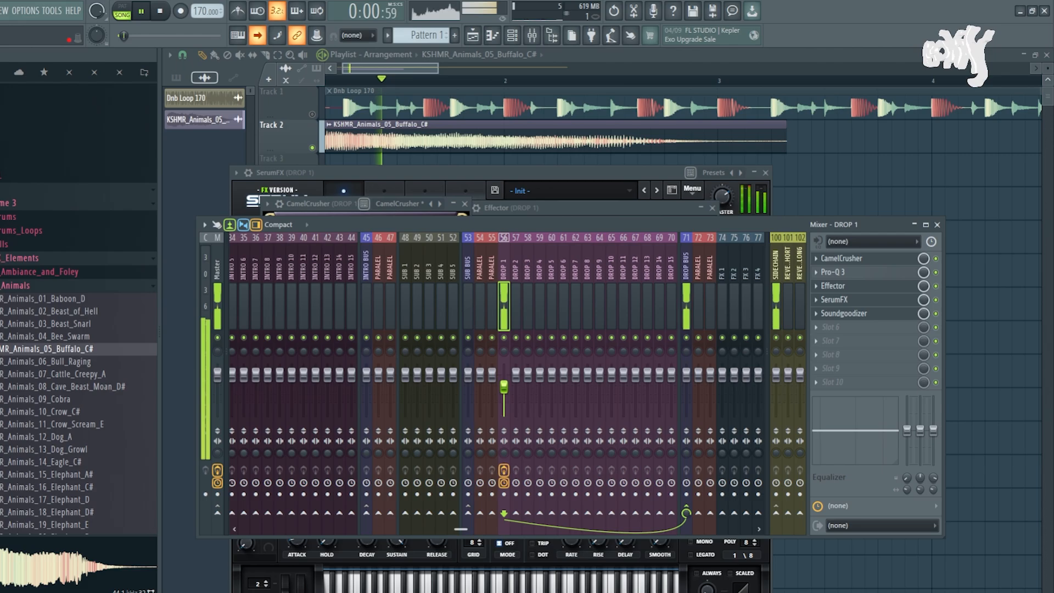
key(space)
Inspect Effector's Vox settings and SerumFX's Downsample distortion on DROP 1
click(850, 286)
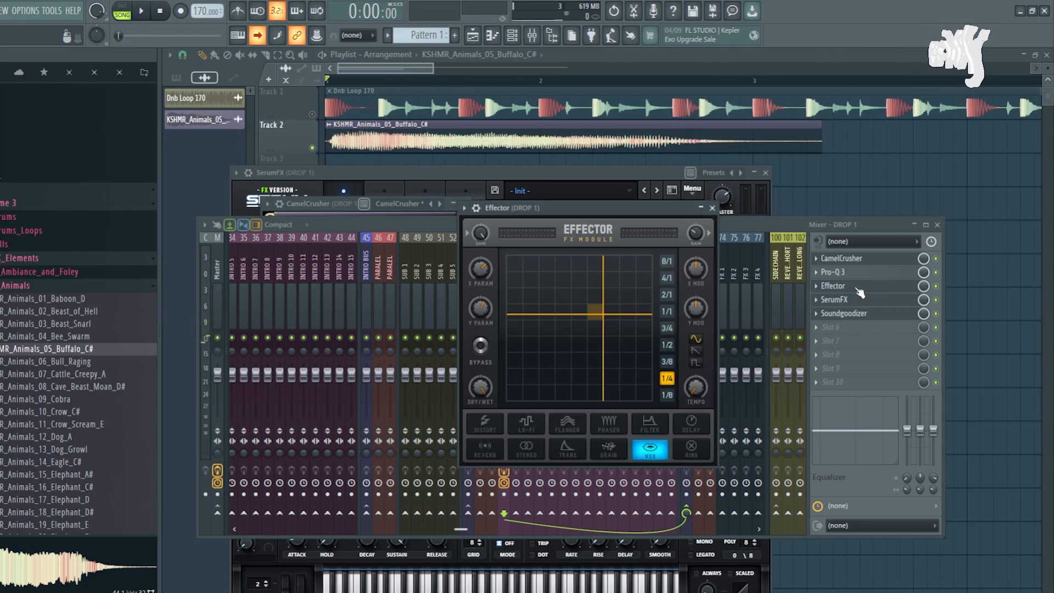
click(857, 301)
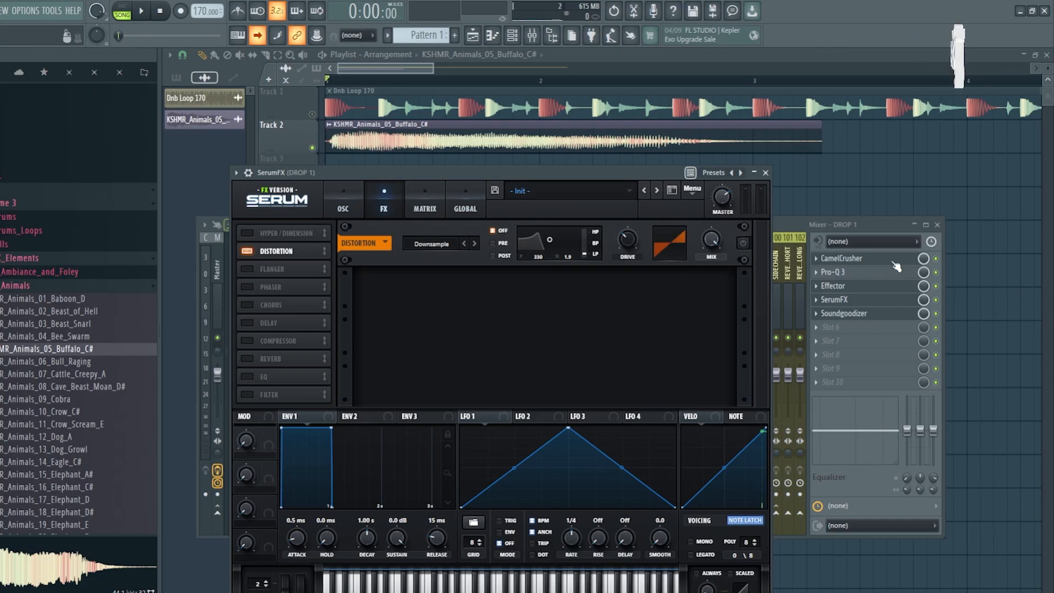
click(877, 229)
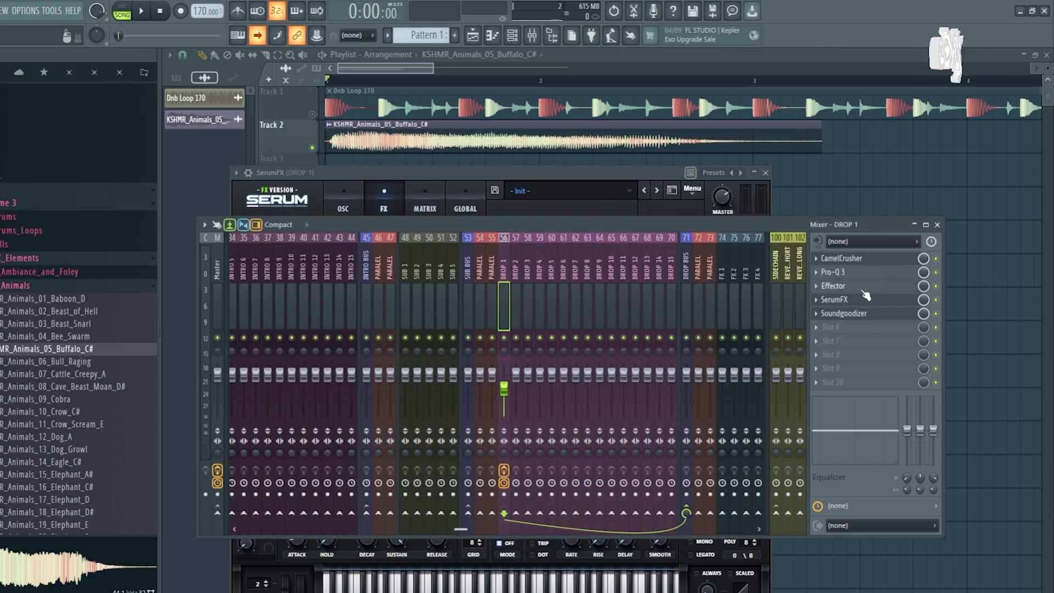
Move Effector's Vox XY point close to the centre while the buffalo clip plays
click(864, 289)
key(space)
drag(622, 311, 575, 331)
key(space)
Switch Effector to Phaser, disable SerumFX, and move the XY point left of and slightly above centre during playback
click(611, 425)
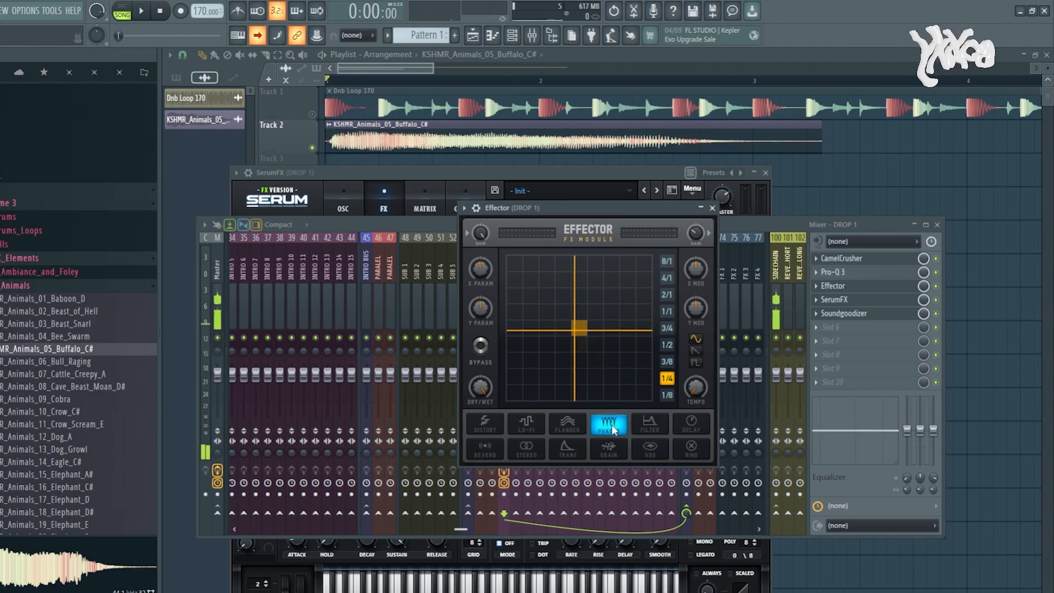
click(937, 299)
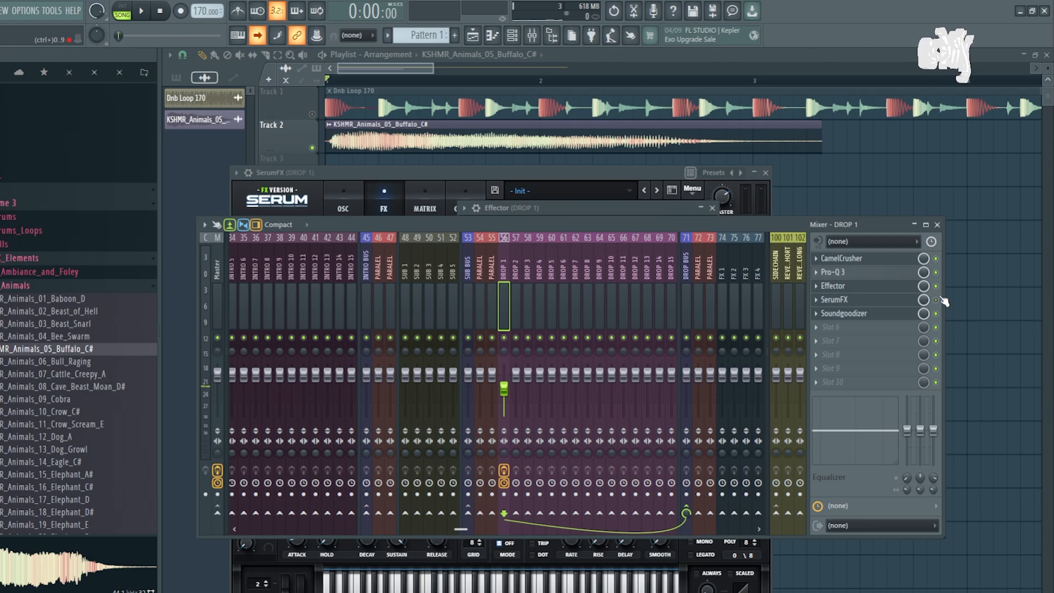
click(598, 204)
key(space)
drag(571, 326, 545, 315)
key(space)
Create automation clips for Effector's X Param and Y Param and close the plugin and mixer windows
right_click(482, 271)
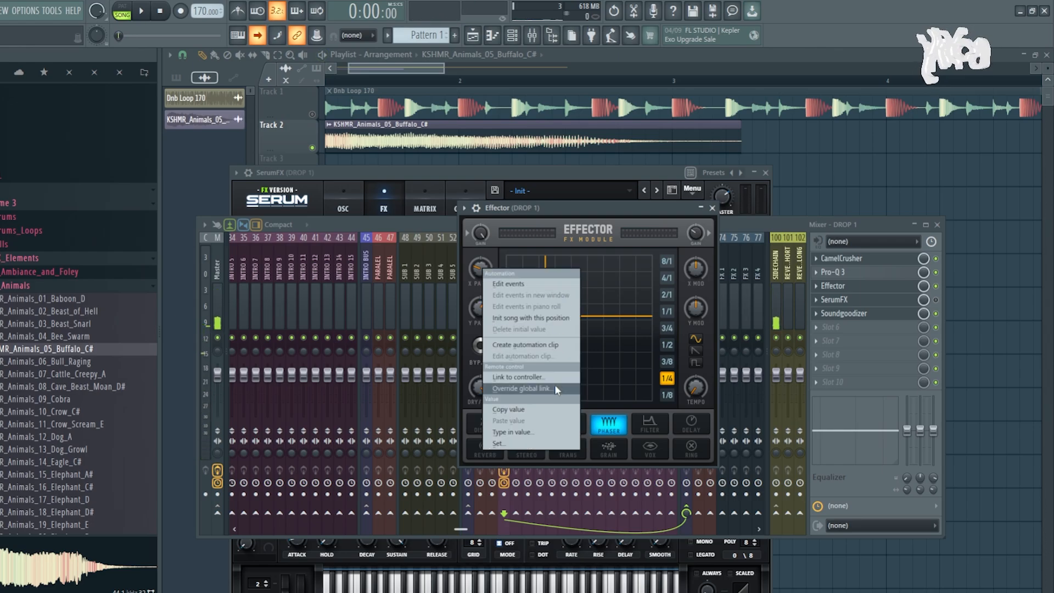
click(519, 345)
right_click(486, 308)
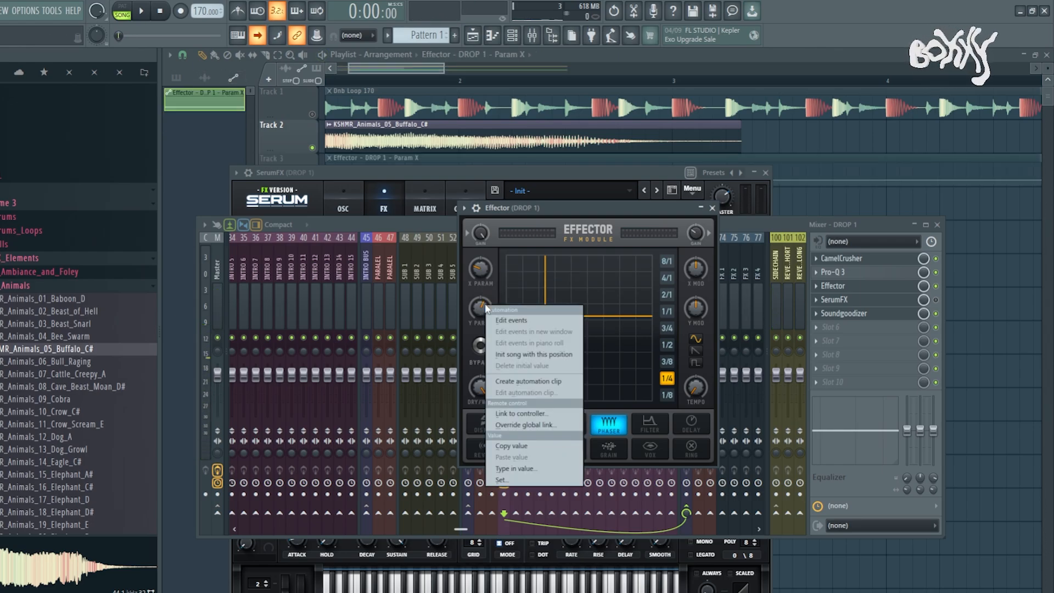
click(541, 386)
key(F12)
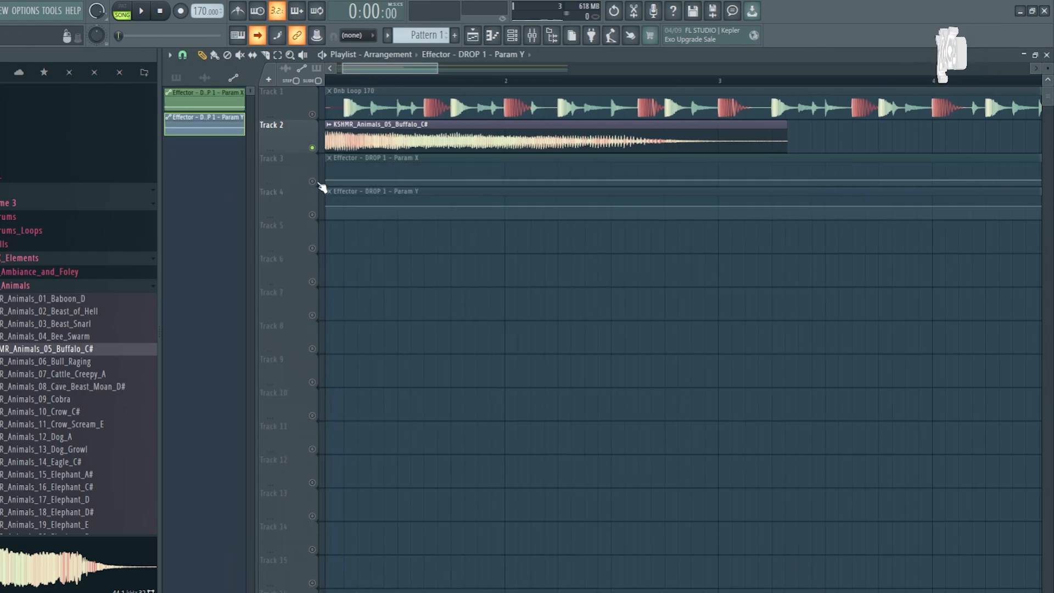
Shape the automation over the first half bar so Param X falls and Param Y rises
drag(370, 72, 357, 73)
right_click(313, 180)
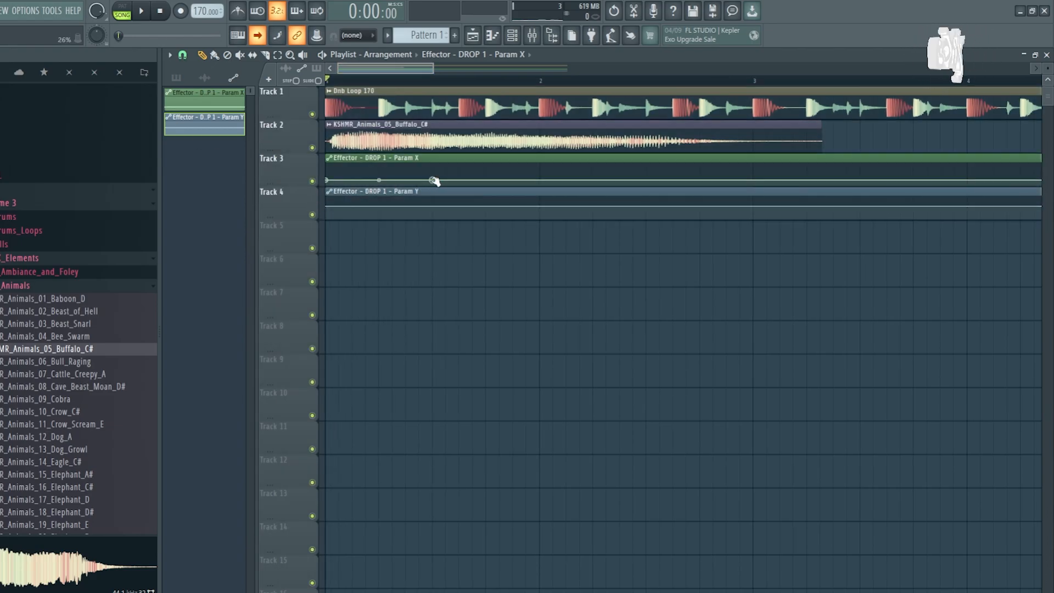
drag(435, 181, 434, 203)
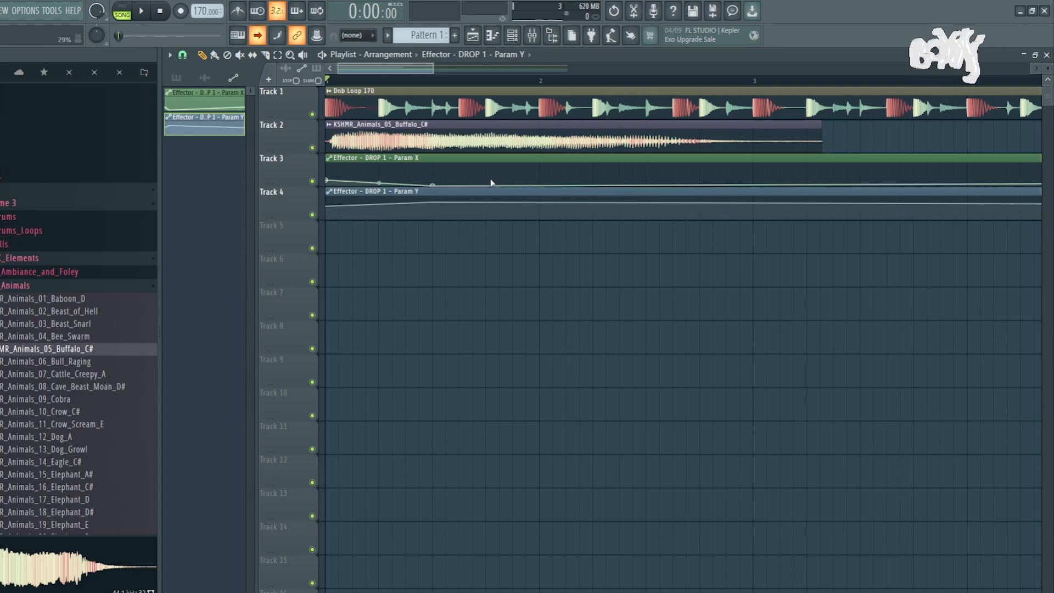
Slice the Param X and Param Y automation clips at the half-bar mark and delete the remainders
key(c)
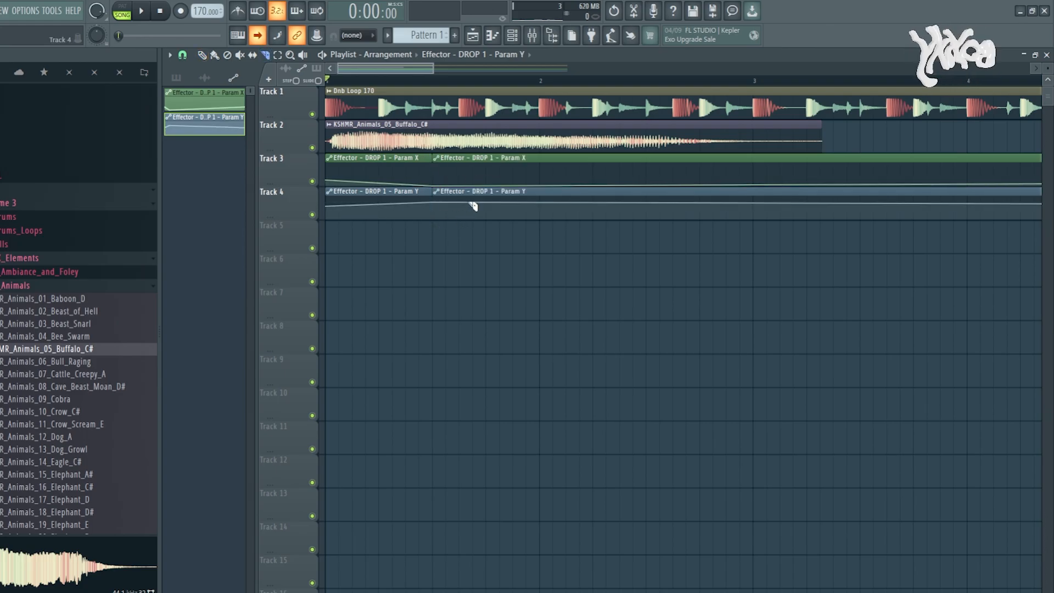
key(p)
right_click(488, 158)
right_click(491, 195)
Duplicate both half-bar automation clips four times so they extend past the end of the buffalo clip
key(e)
drag(466, 171, 388, 195)
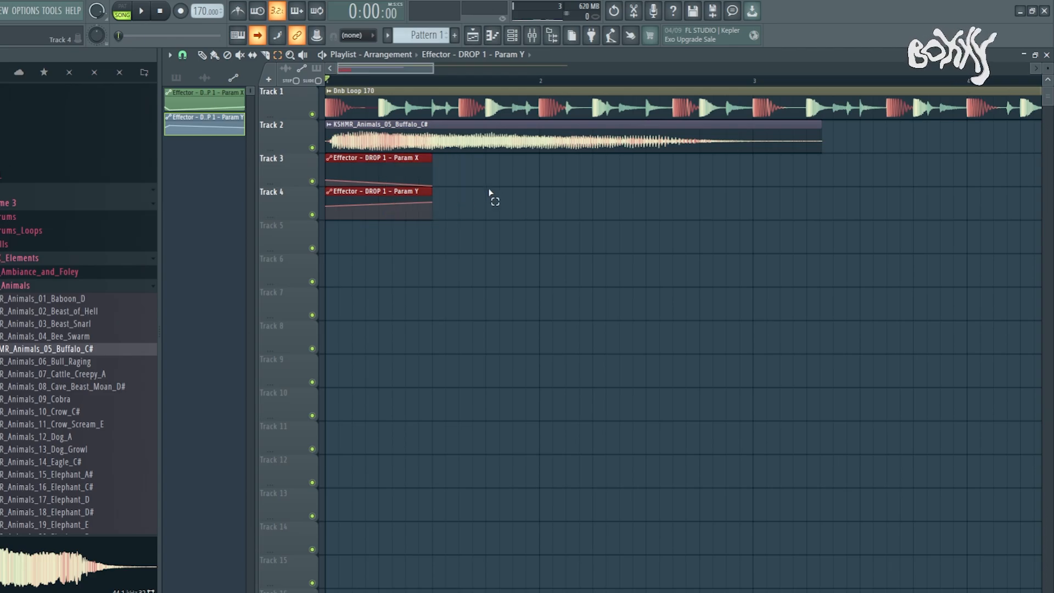
key(ctrl+b)
key(ctrl+b)
key(ctrl+b)
key(ctrl+b)
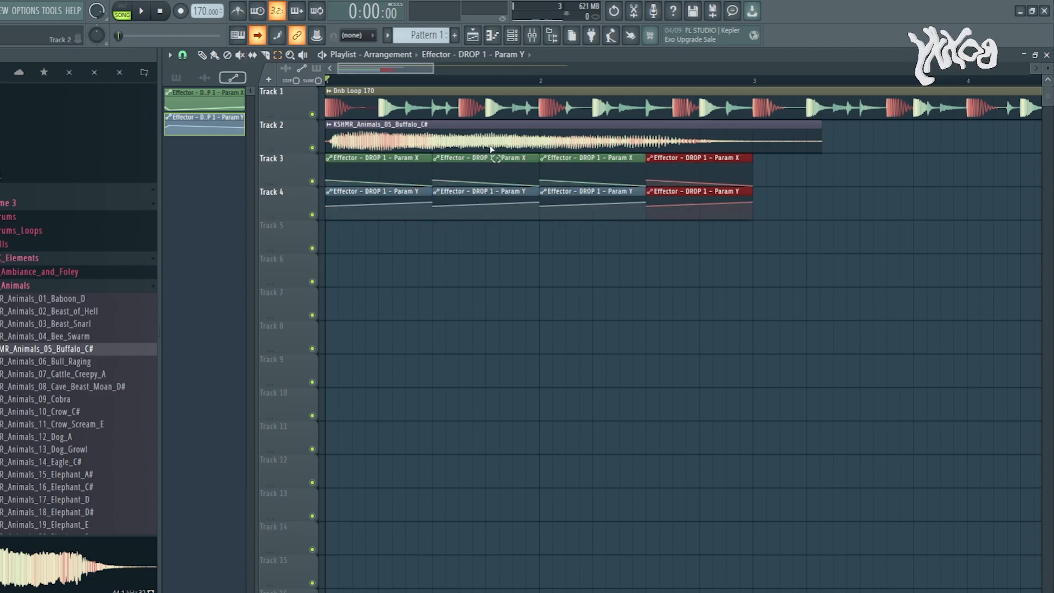
Play the arrangement with the repeated Effector automation and turn off playlist auto-scrolling
key(space)
scroll(638, 162, down, 4)
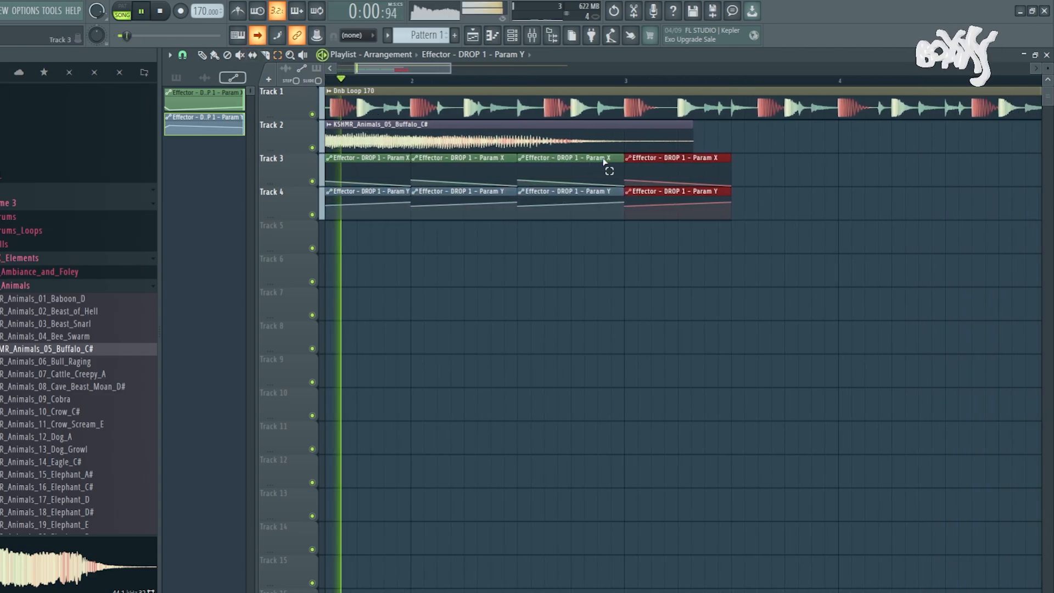
scroll(573, 84, down, 1)
key(space)
key(space)
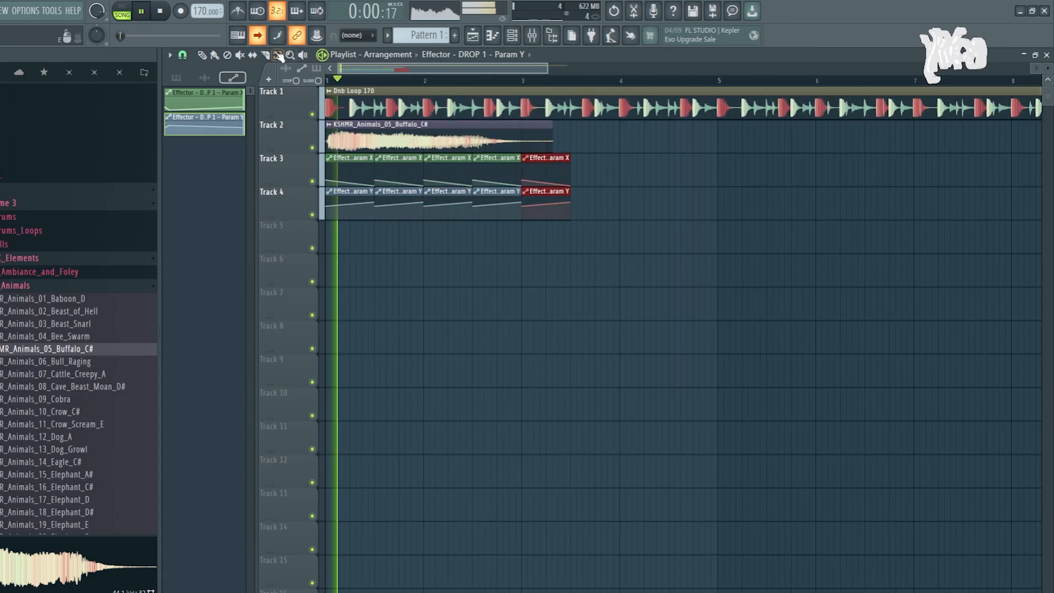
key(space)
click(258, 36)
key(space)
scroll(364, 80, up, 4)
scroll(364, 81, up, 1)
drag(370, 69, 355, 70)
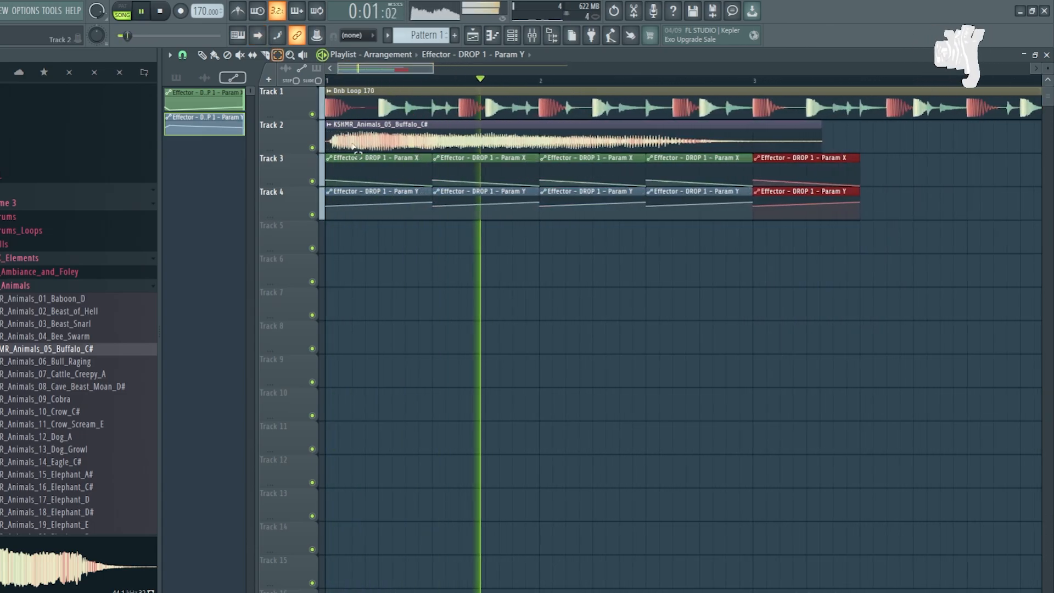
key(space)
Open the buffalo clip's channel settings and lower its Pogo effect while the arrangement plays
click(477, 132)
double_click(476, 132)
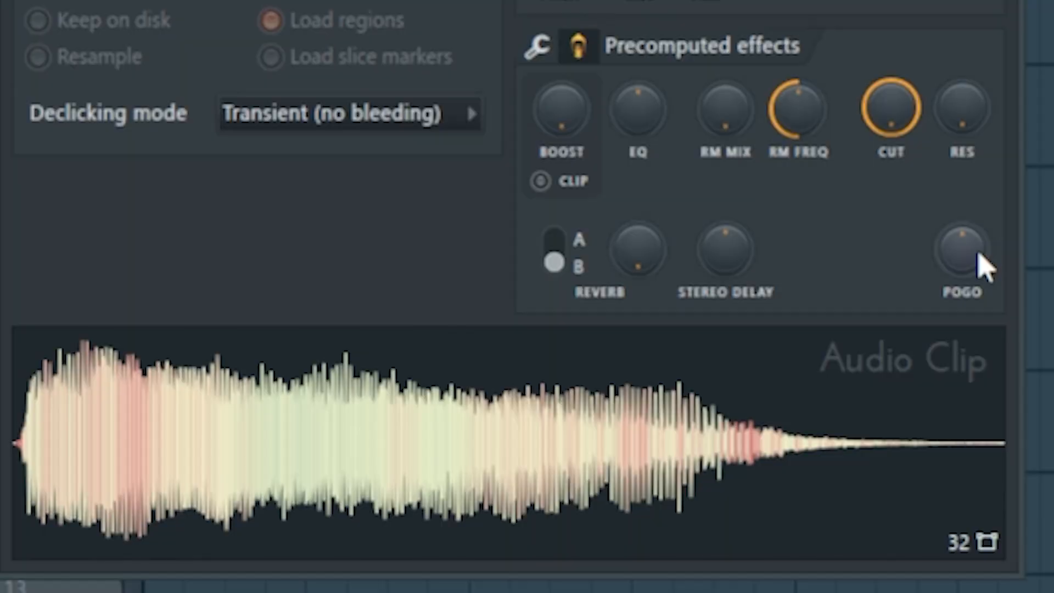
mouse_move(599, 384)
mouse_down()
mouse_move(598, 396)
mouse_move(599, 383)
mouse_up()
drag(975, 248, 975, 263)
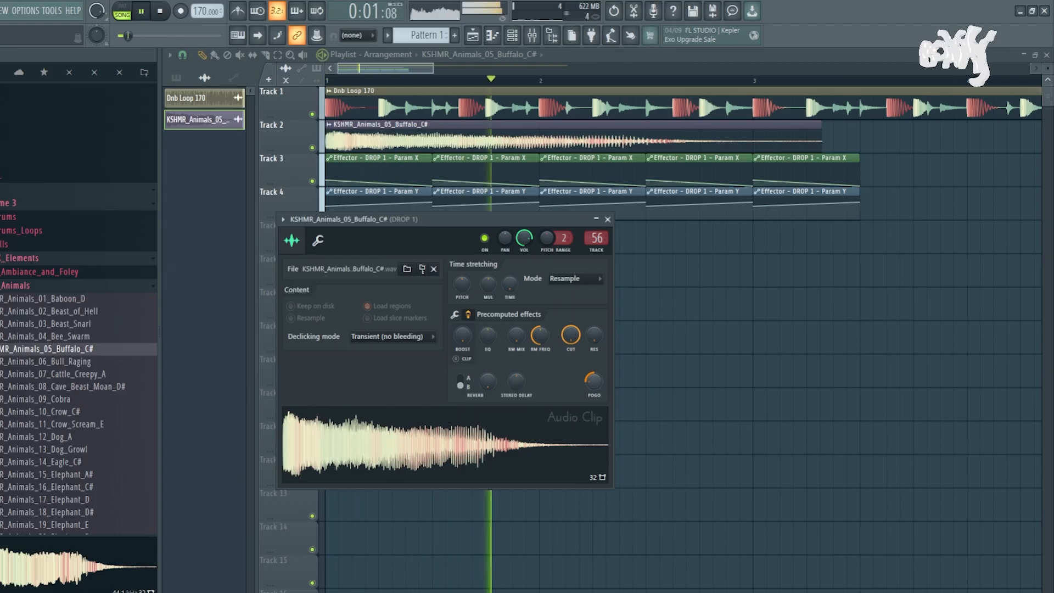
mouse_move(598, 381)
mouse_down()
mouse_move(595, 364)
mouse_move(595, 401)
mouse_move(595, 392)
mouse_up()
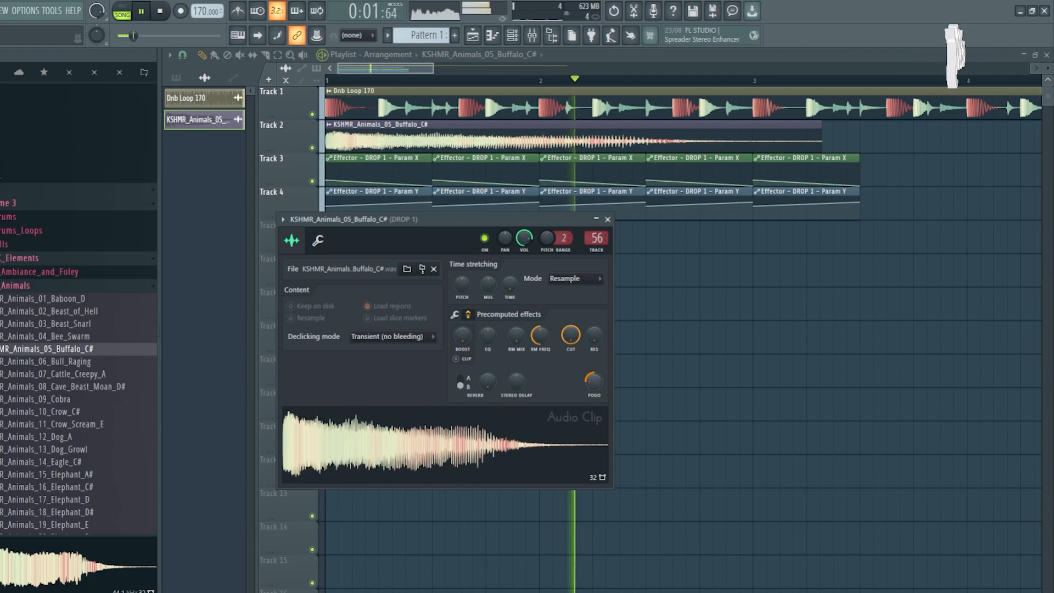
key(space)
Open Effector on the DROP 1 mixer track and audition the Phaser with its X and Y automation
double_click(597, 238)
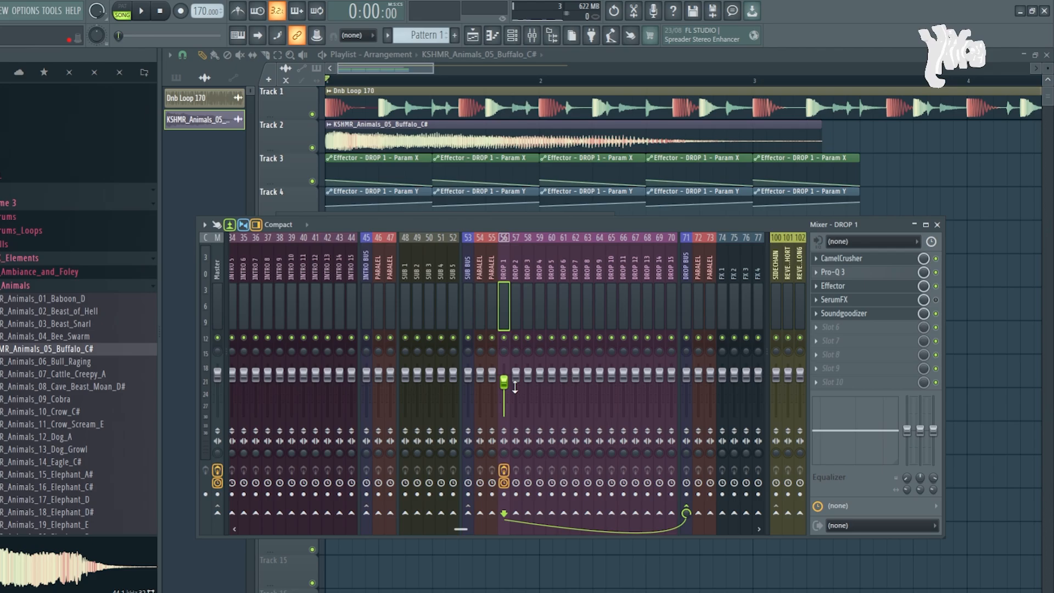
click(869, 287)
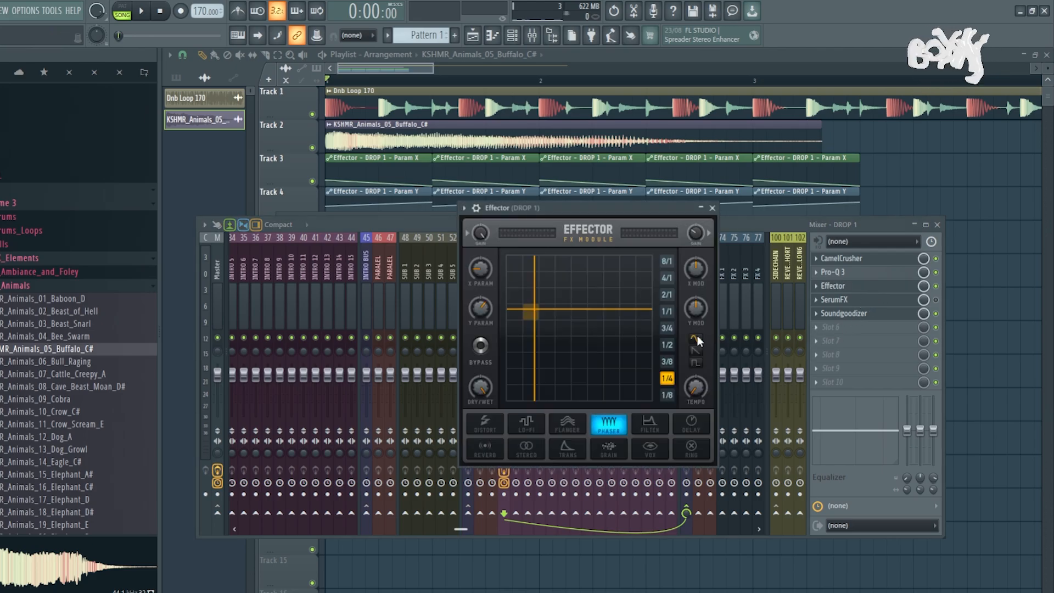
key(space)
mouse_move(583, 338)
mouse_down()
mouse_move(611, 315)
mouse_move(585, 336)
mouse_move(581, 368)
mouse_move(585, 339)
mouse_up()
key(space)
key(space)
Switch Effector to Vox, audition it, and raise the starting level of the Param X automation
click(645, 449)
key(space)
key(space)
key(space)
key(space)
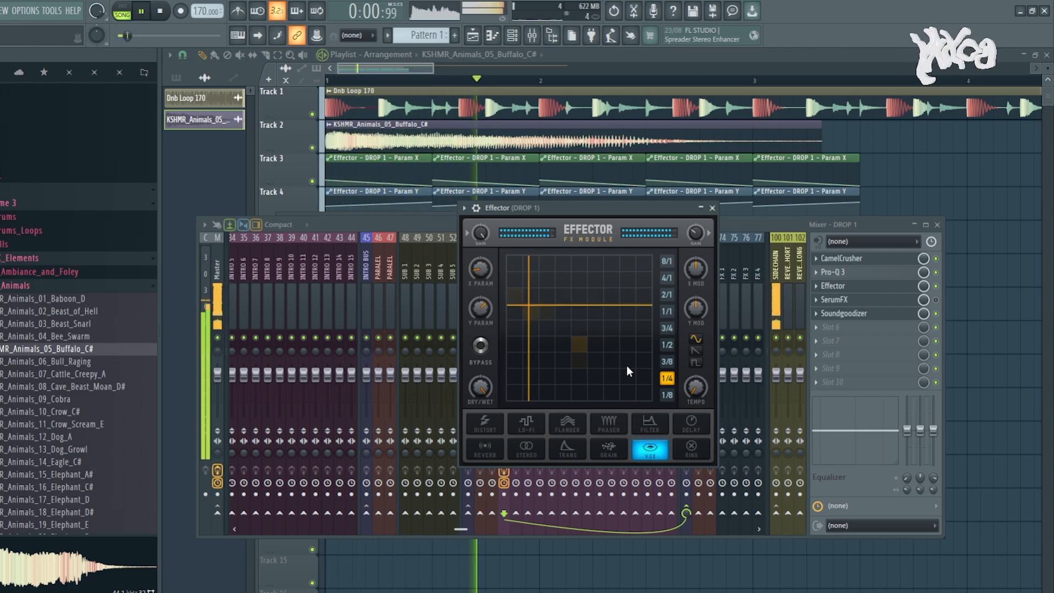
click(384, 182)
key(space)
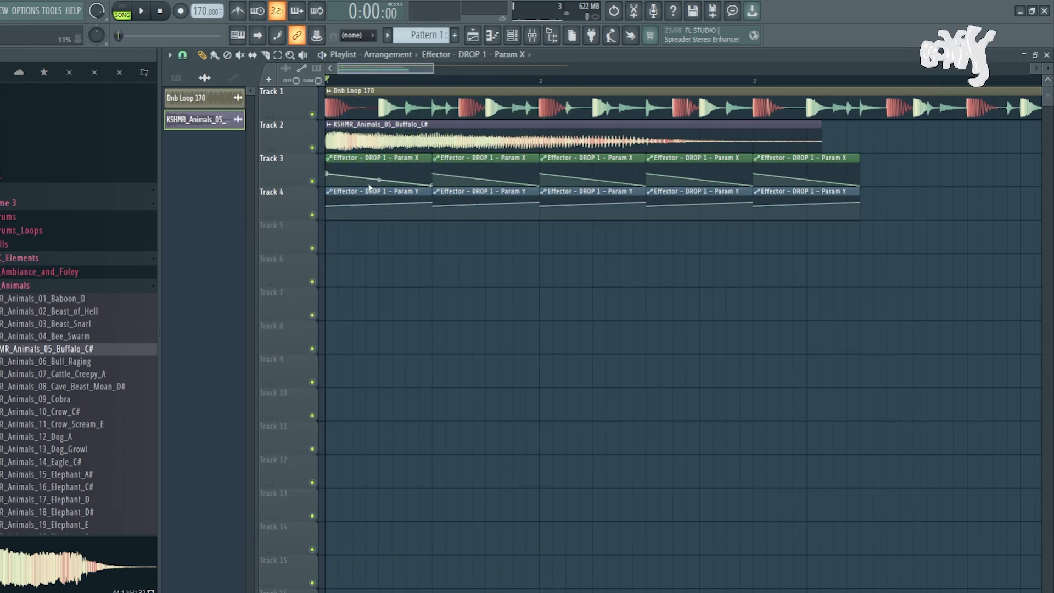
Open SerumFX and Effector on the DROP 1 track and view the automation options of Effector's Y parameter
click(532, 35)
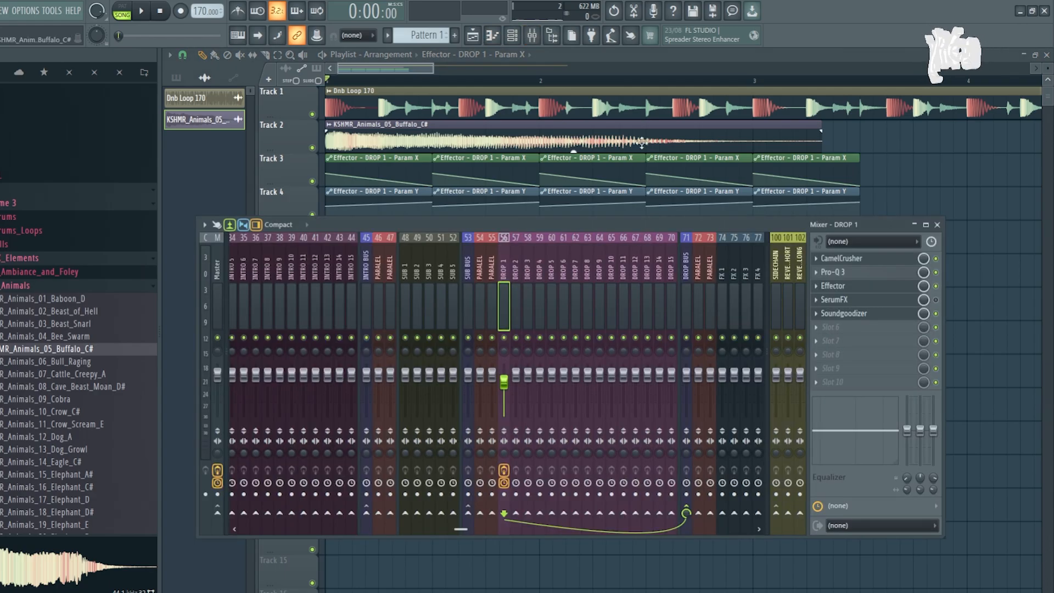
click(855, 301)
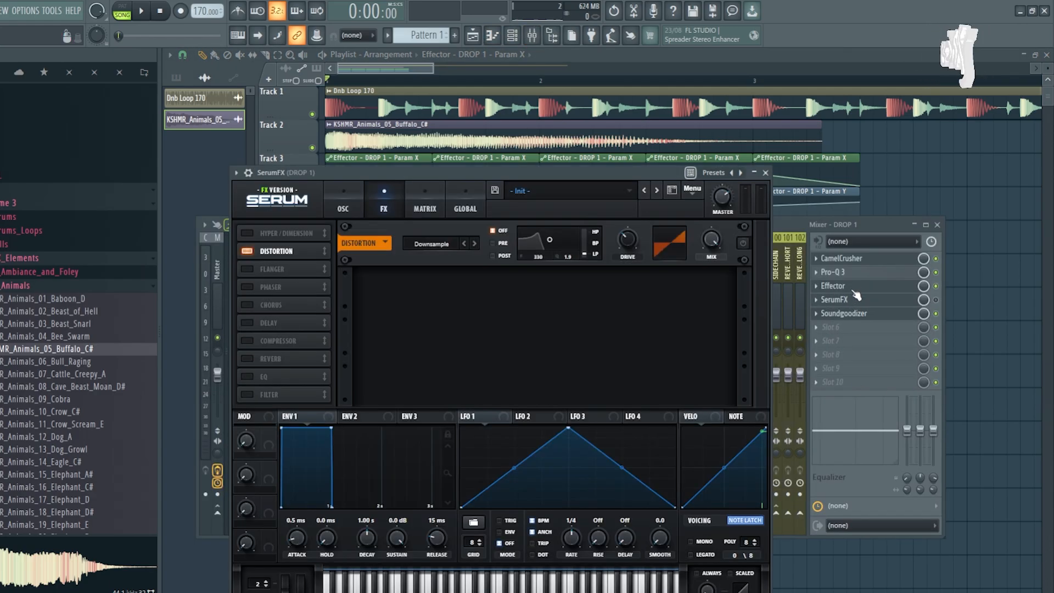
click(856, 288)
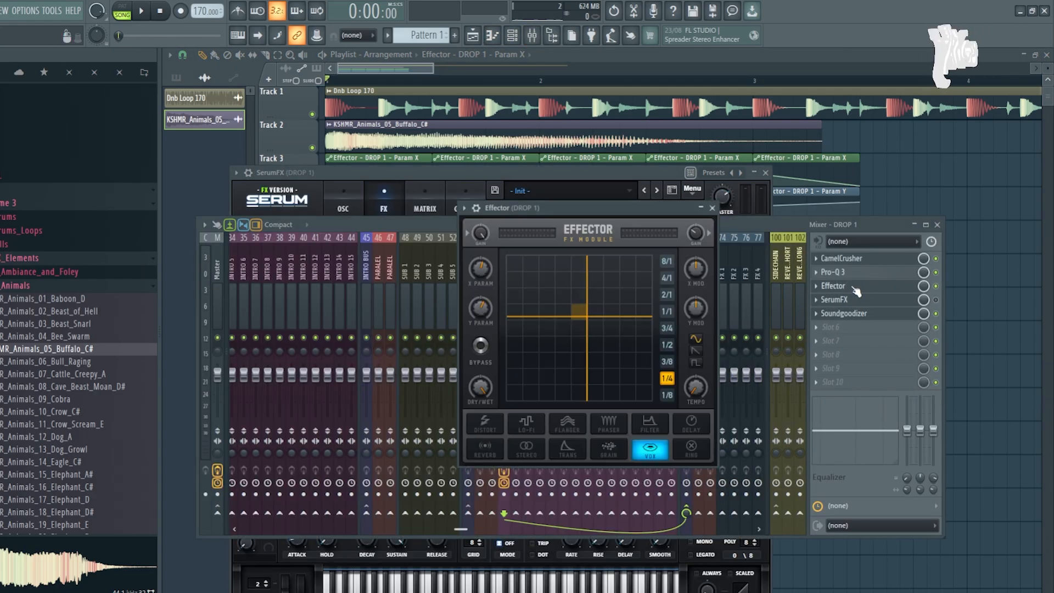
right_click(482, 312)
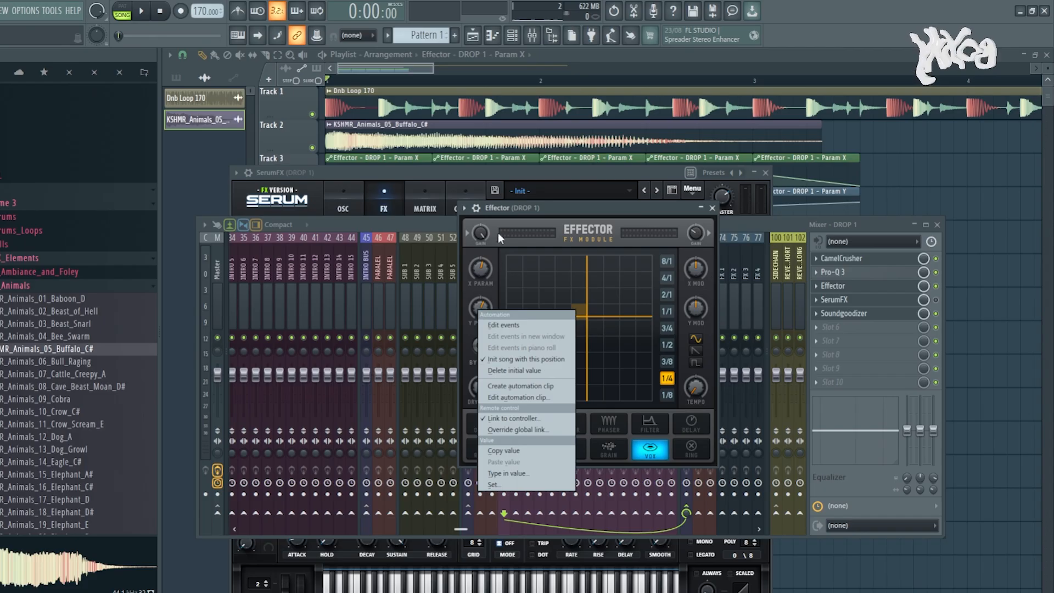
click(547, 205)
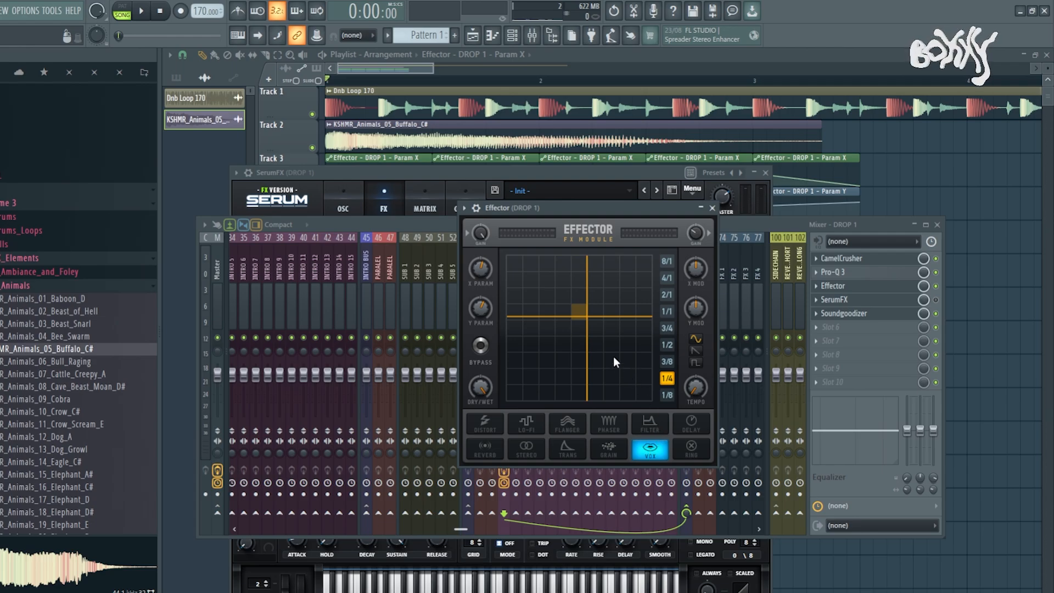
Delete all Effector Param X and Param Y automation clips from tracks 3 and 4
click(921, 171)
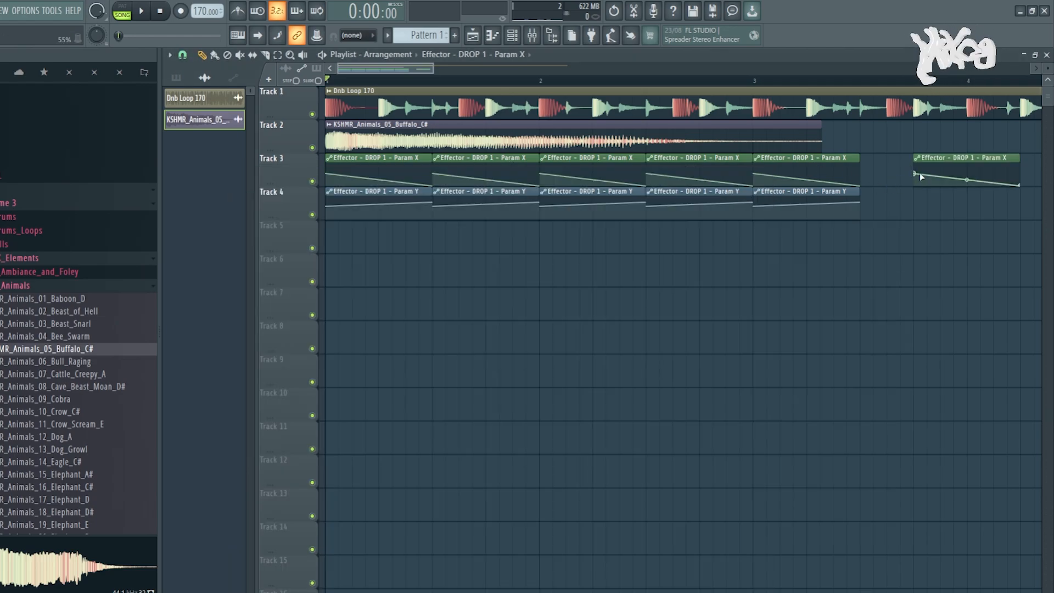
right_click(967, 164)
right_click(856, 173)
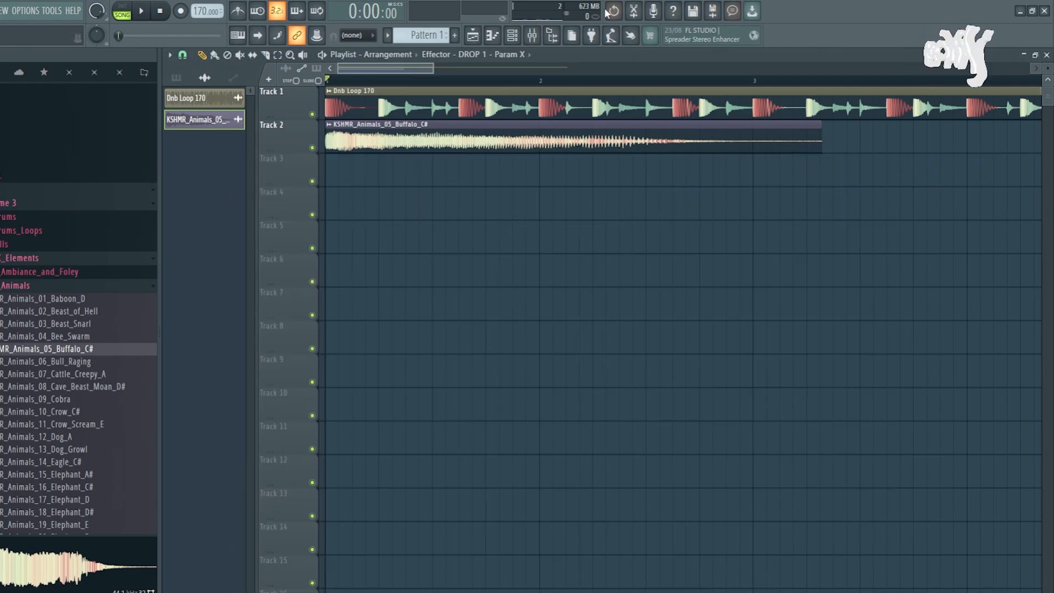
Reopen Effector on the DROP 1 track and delete the initial value of its Y parameter
click(512, 35)
click(533, 36)
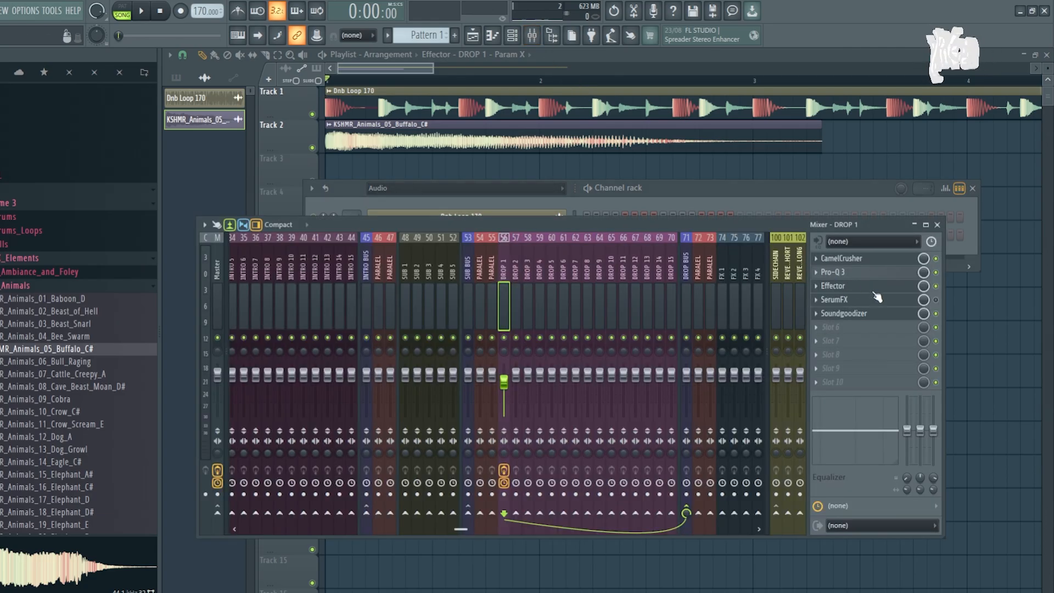
click(865, 291)
right_click(482, 308)
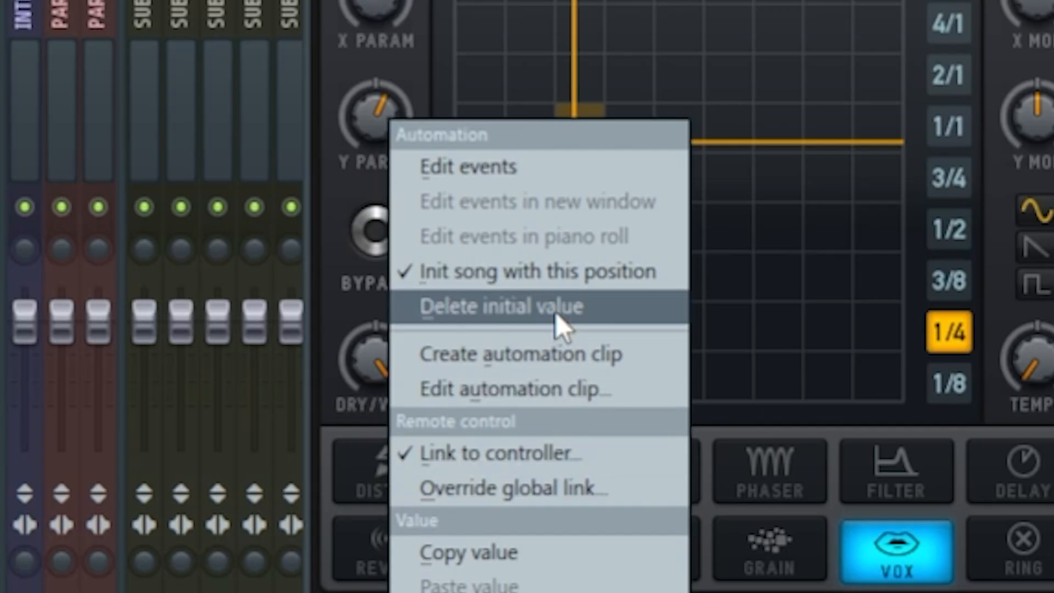
click(543, 369)
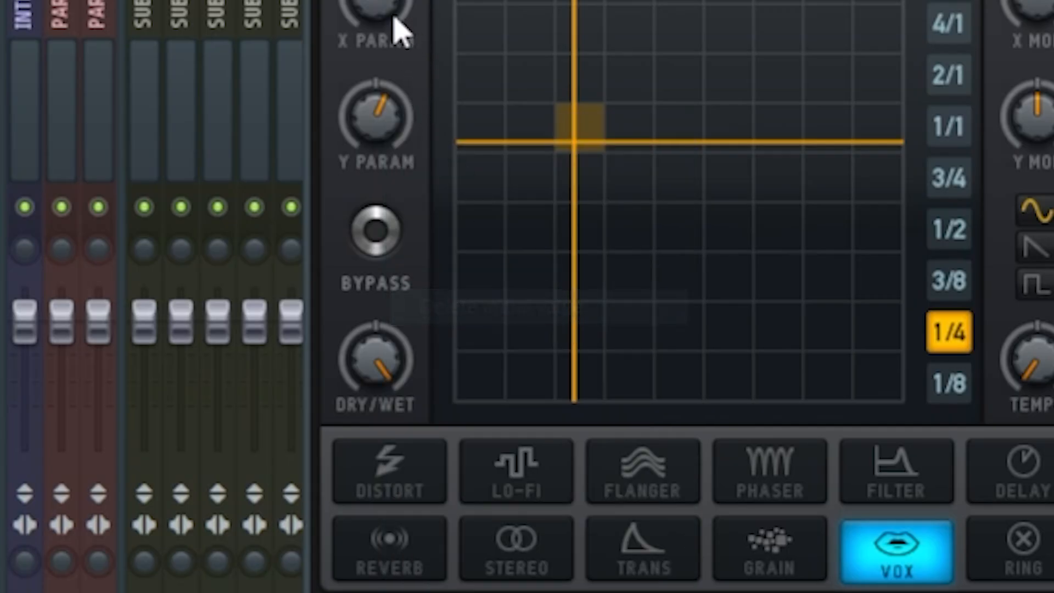
right_click(485, 275)
click(500, 204)
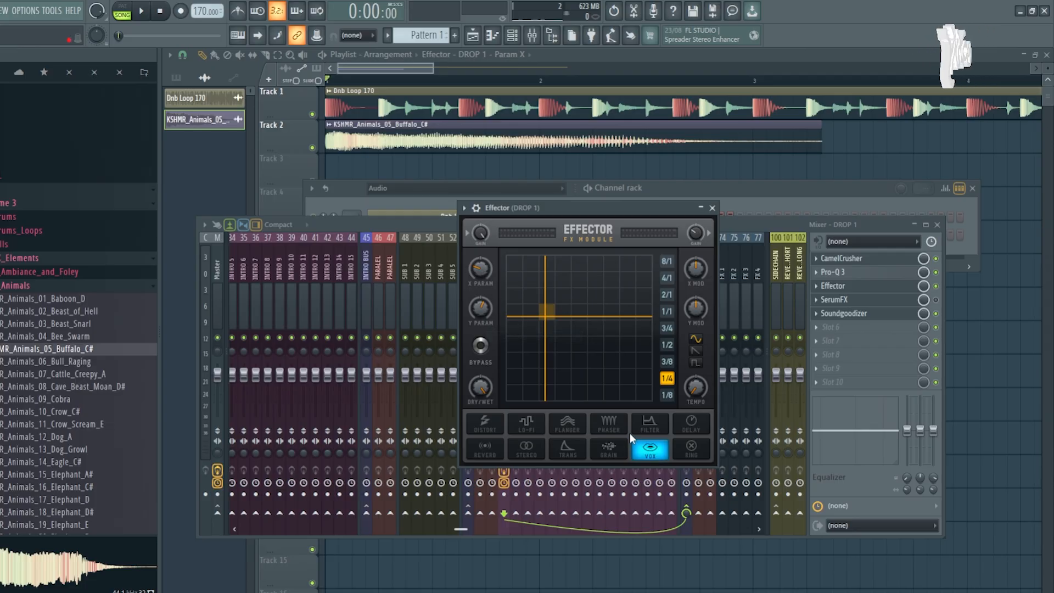
Audition Effector's Vox effect while moving its XY point around the pad and turning up its Tempo knob
drag(601, 347, 567, 366)
key(space)
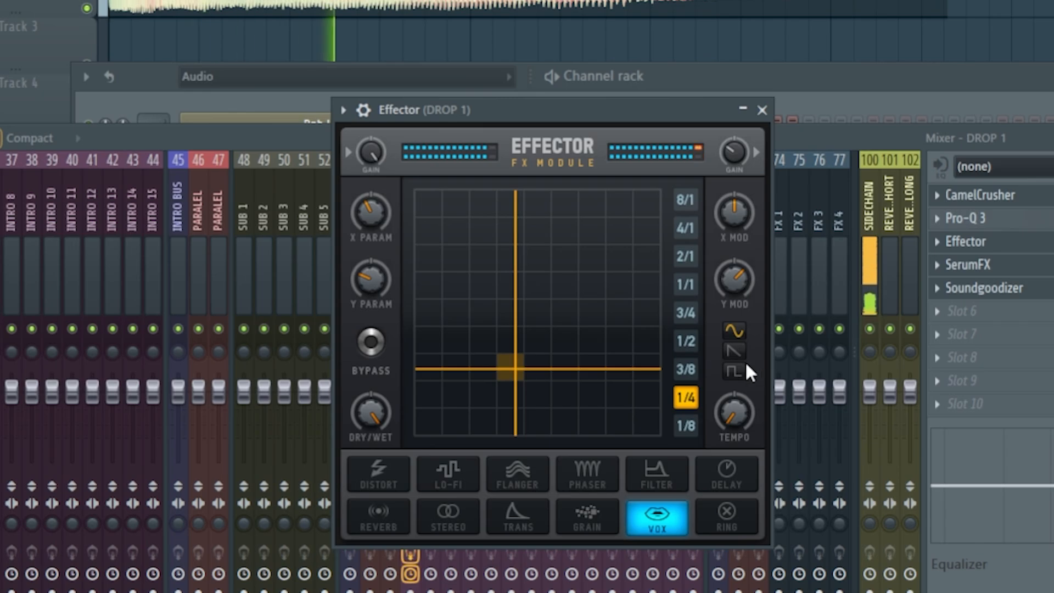
drag(733, 411, 733, 354)
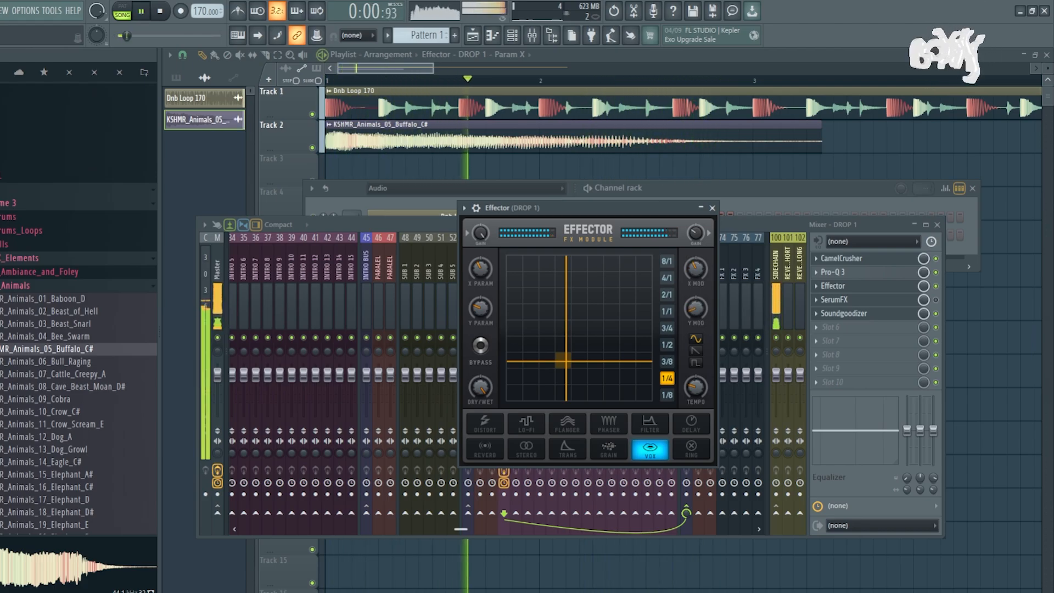
key(space)
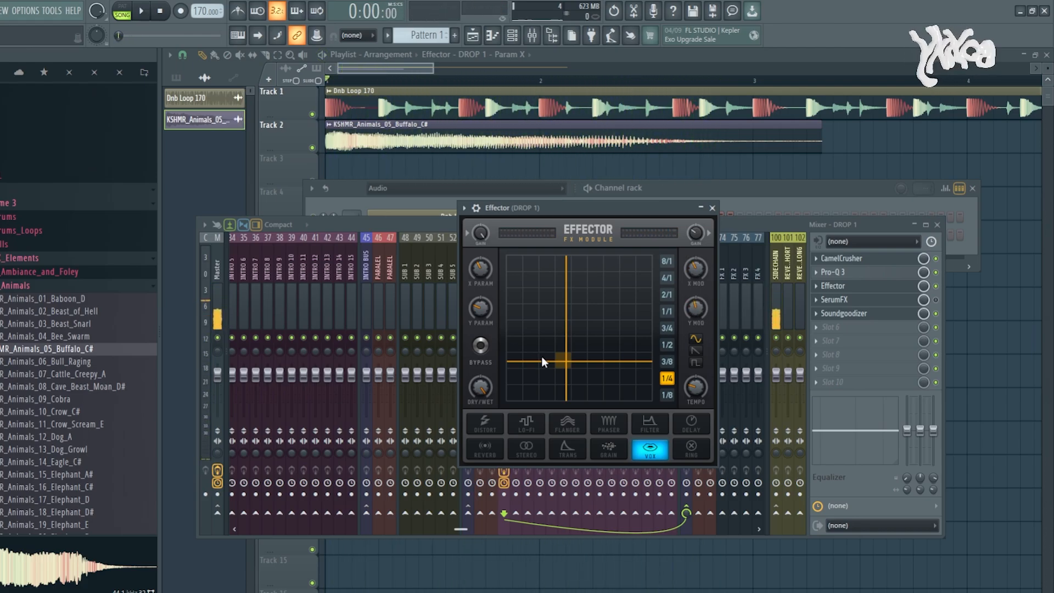
key(space)
mouse_move(575, 317)
mouse_down()
mouse_move(537, 322)
mouse_move(638, 306)
mouse_move(565, 292)
mouse_move(580, 304)
mouse_move(575, 319)
mouse_move(558, 320)
mouse_up()
key(space)
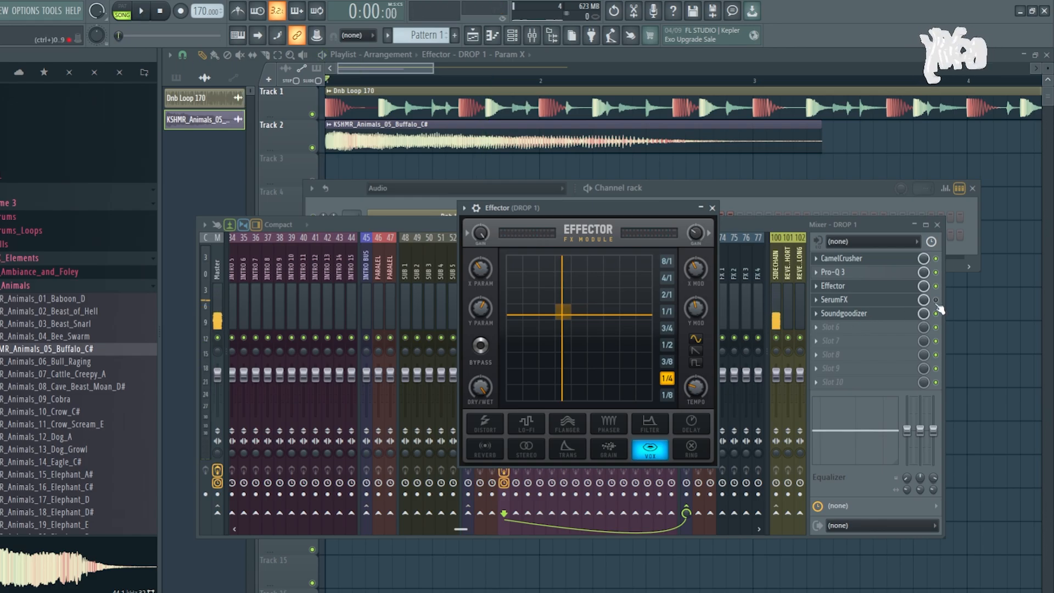
Enable SerumFX on the DROP 1 track and audition its Ring Modx2 filter with 50% spread and an adjusted cutoff
click(936, 301)
click(860, 299)
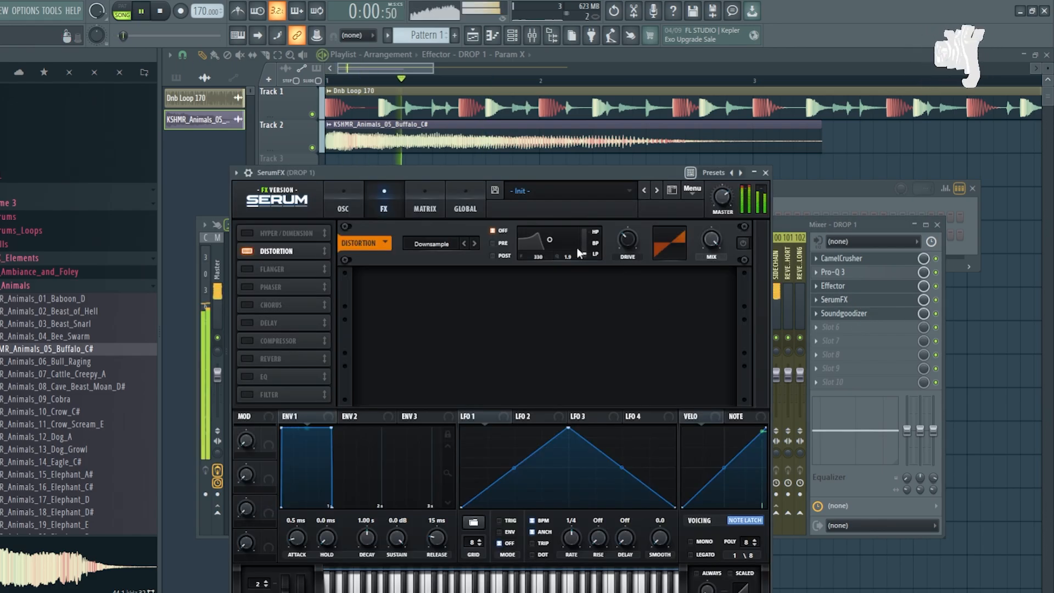
key(space)
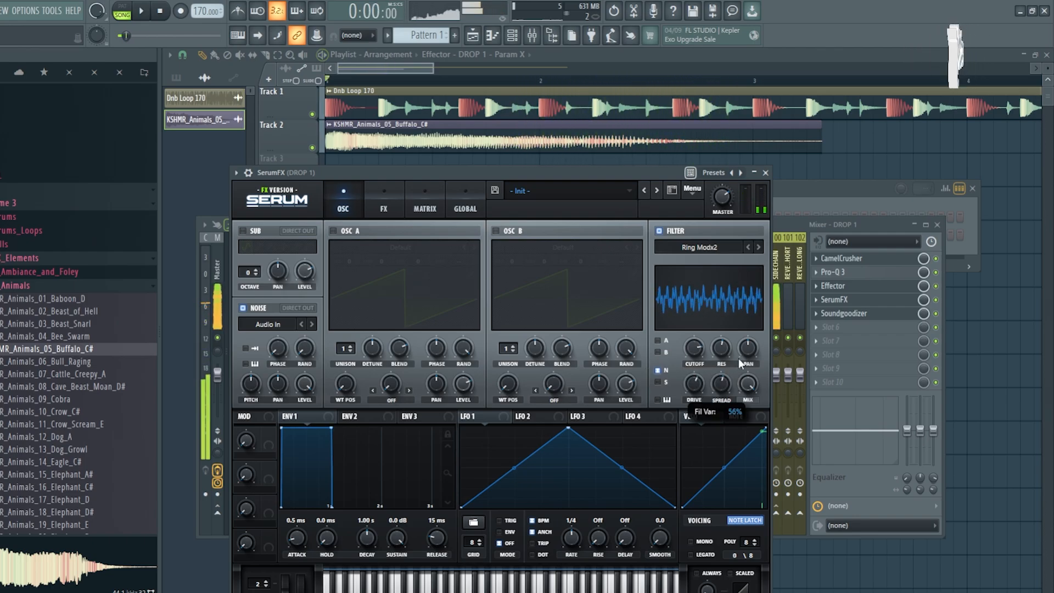
mouse_move(733, 383)
drag(732, 379, 727, 380)
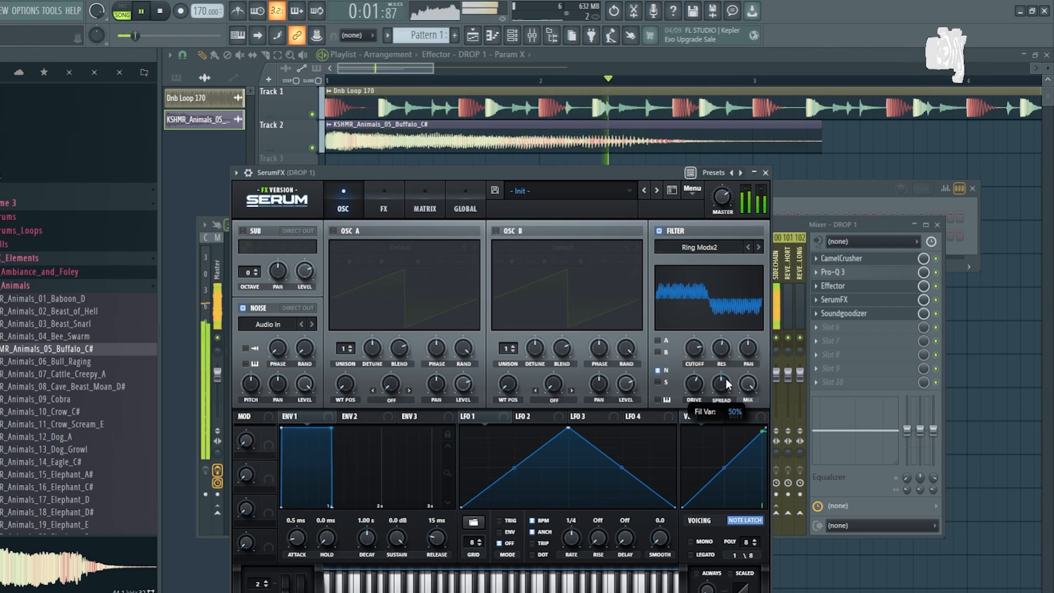
drag(698, 348, 692, 387)
key(space)
Try the Combs filter in SerumFX during playback, adjusting its cutoff and lowering the mix to about 20%
click(758, 248)
click(758, 248)
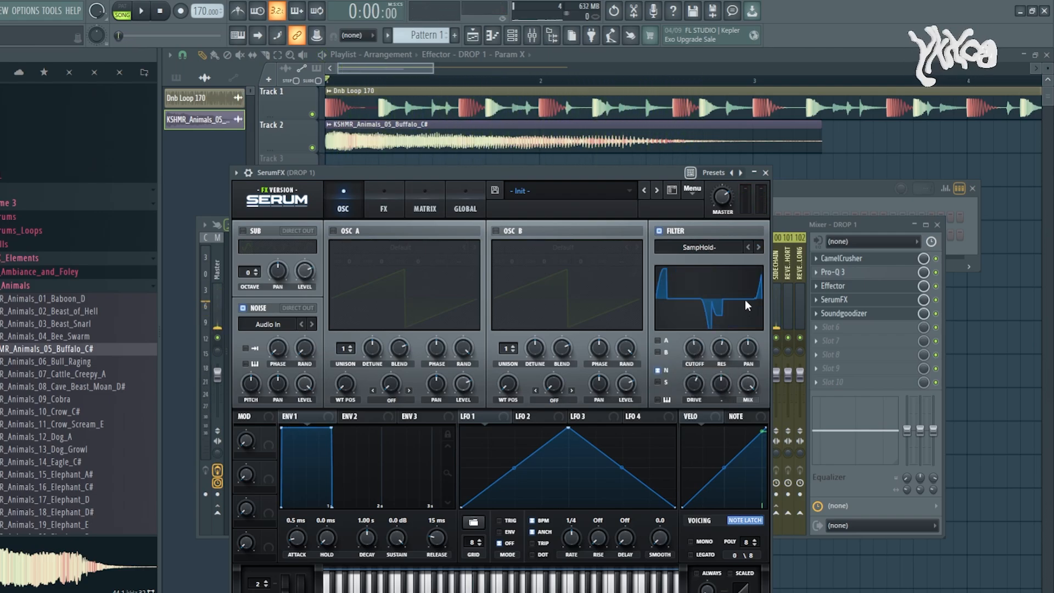
click(758, 248)
mouse_move(697, 357)
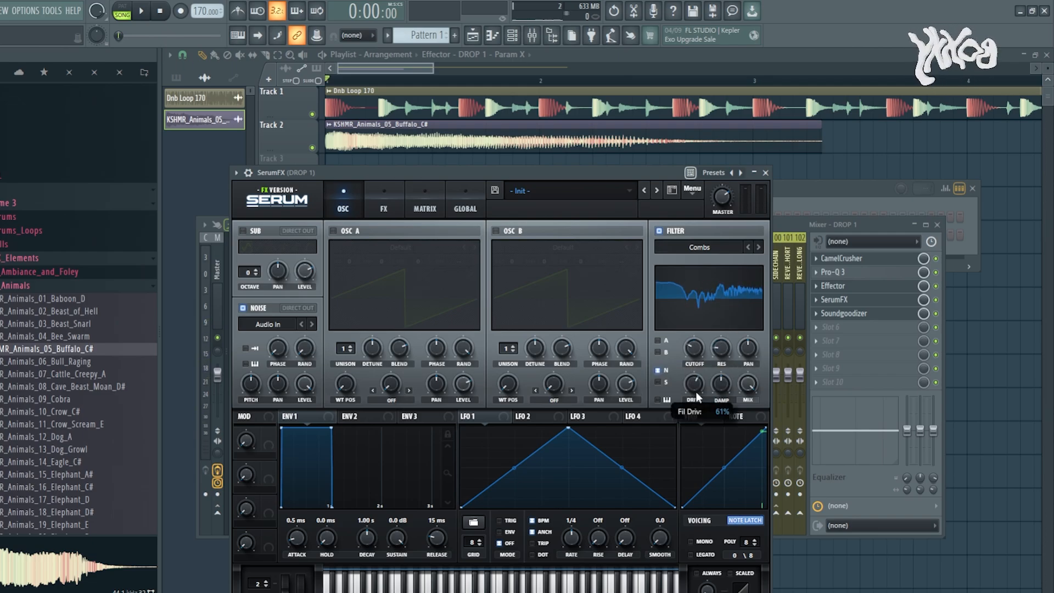
key(space)
key(space)
key(space)
drag(693, 349, 686, 371)
drag(748, 383, 730, 475)
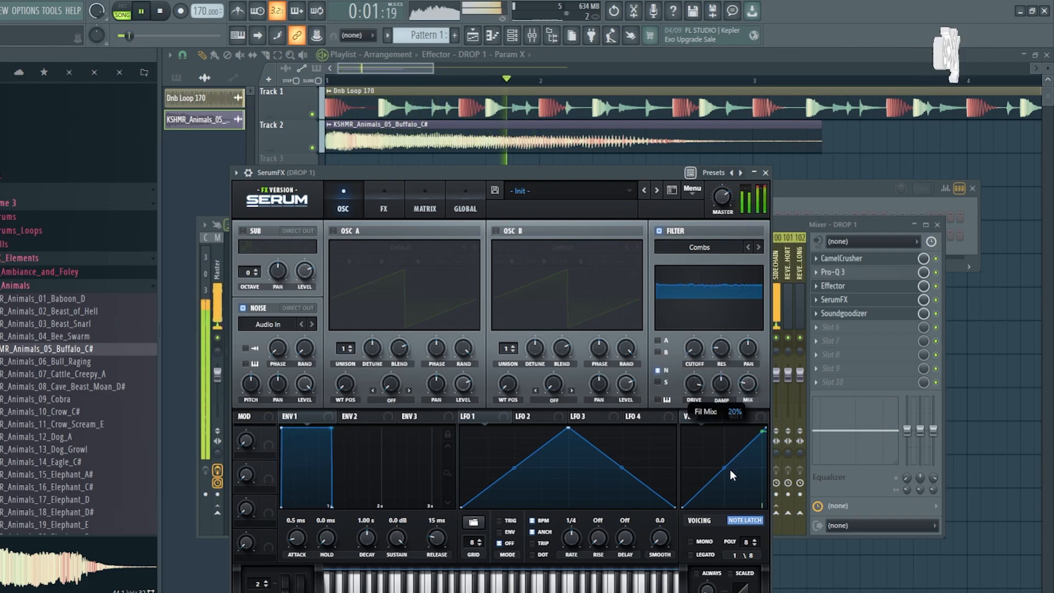
Switch the SerumFX filter to Reverb and adjust its cutoff and resonance
click(759, 251)
click(759, 252)
key(space)
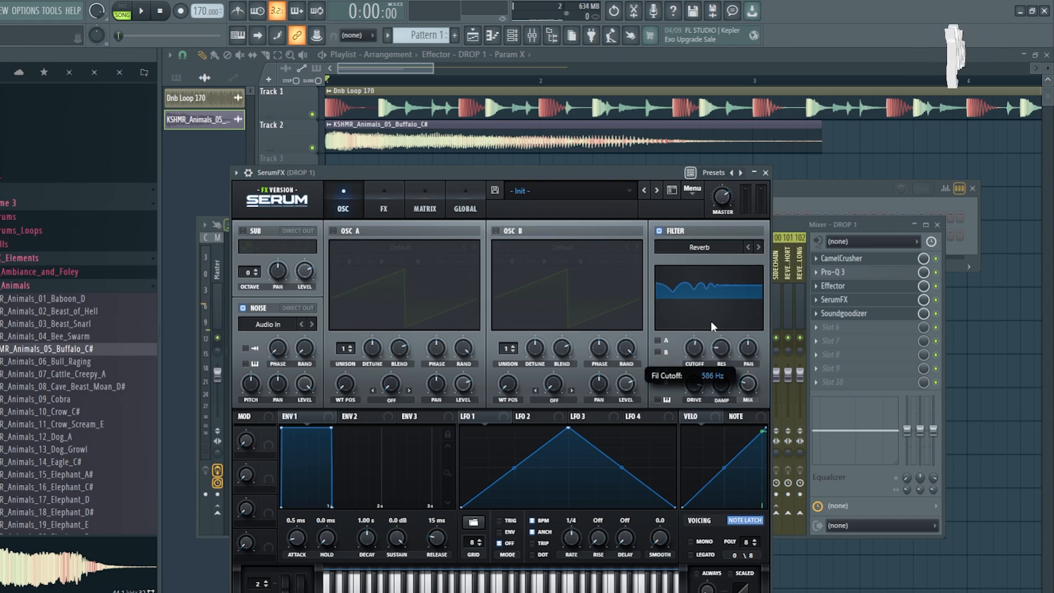
drag(711, 321, 711, 325)
mouse_move(721, 349)
mouse_down()
mouse_move(736, 299)
mouse_move(698, 342)
mouse_move(714, 311)
mouse_move(718, 341)
mouse_up()
key(space)
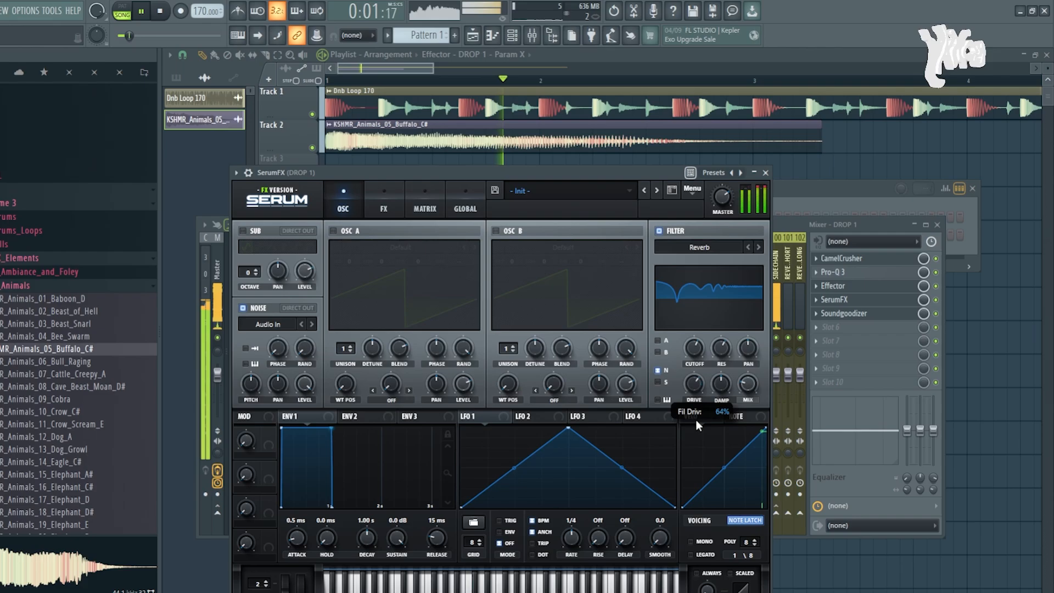
Lower the Reverb filter's drive and raise its mix while auditioning the arrangement
drag(697, 421, 687, 460)
key(space)
key(space)
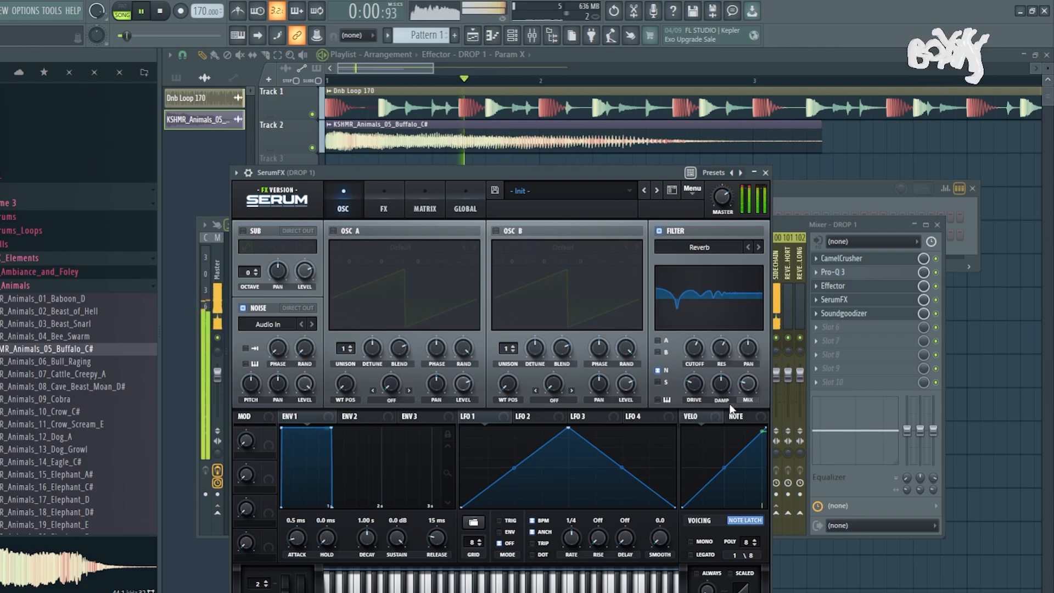
drag(748, 384, 774, 328)
key(space)
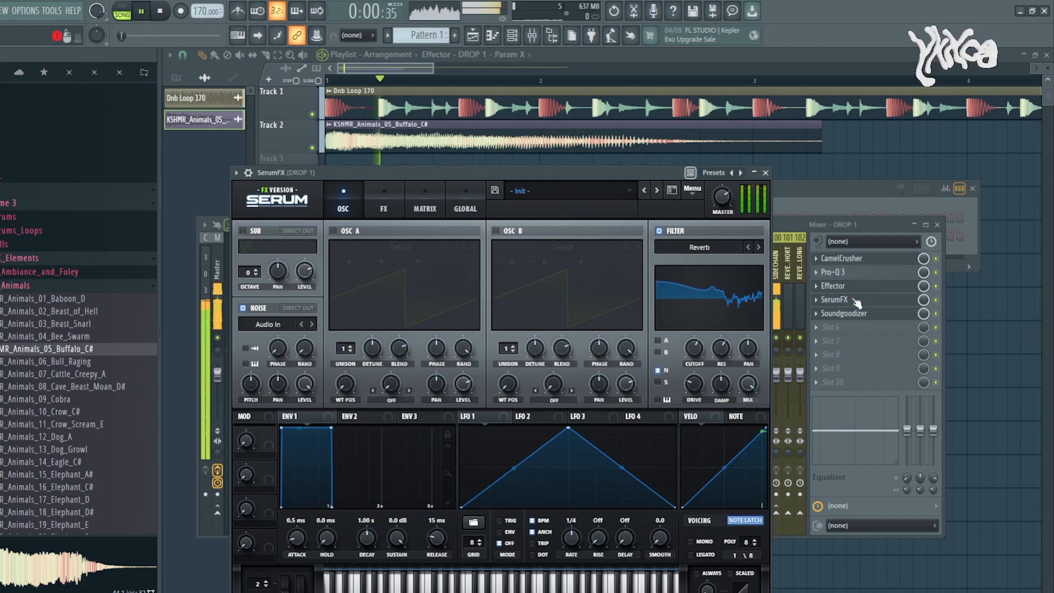
Return to Effector and audition the Vox effect with new XY positions near the middle of the pad
click(833, 285)
key(space)
drag(578, 339, 546, 346)
key(space)
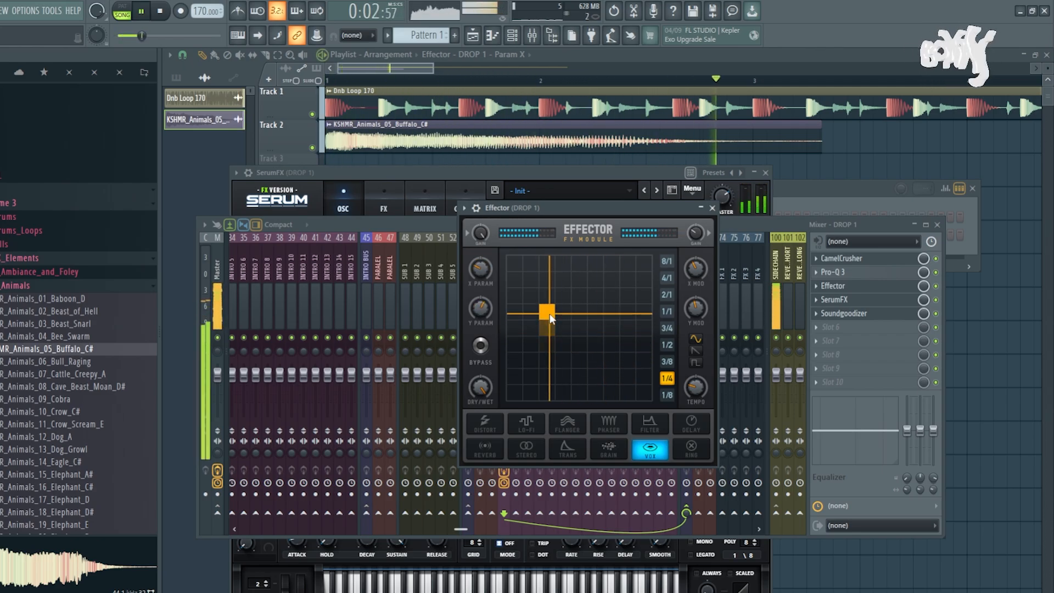
drag(547, 328, 575, 332)
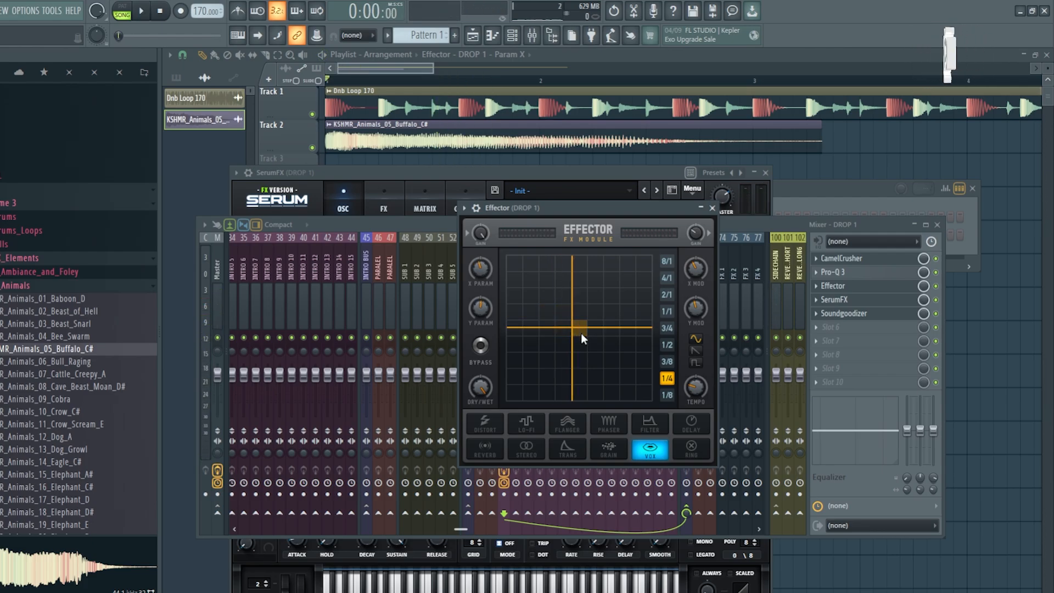
Add kHs Formant Filter to the DROP 1 track, place it directly above Effector, and turn off SerumFX
click(852, 327)
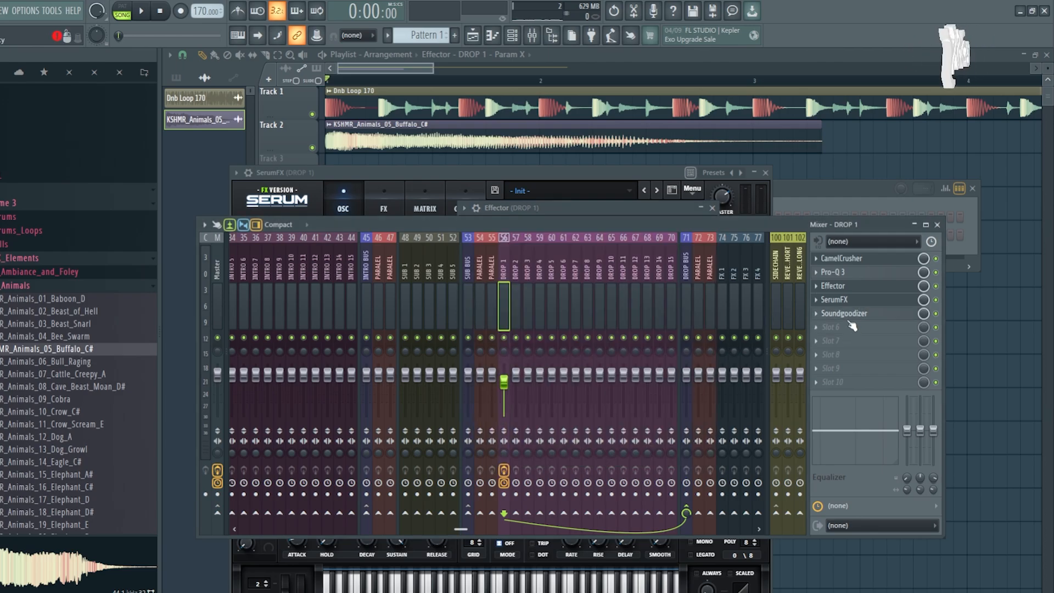
click(853, 329)
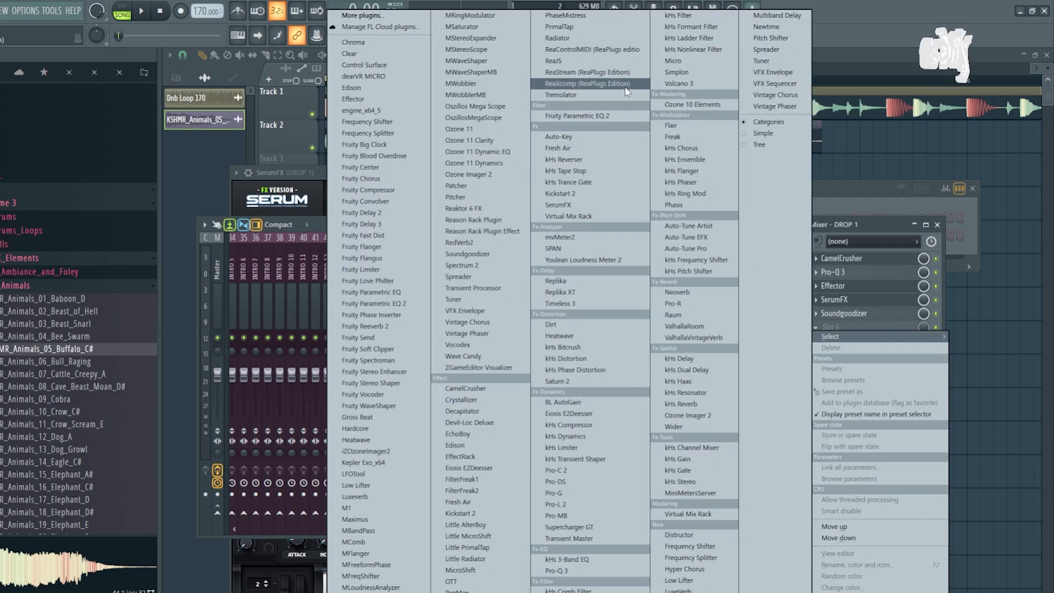
click(696, 27)
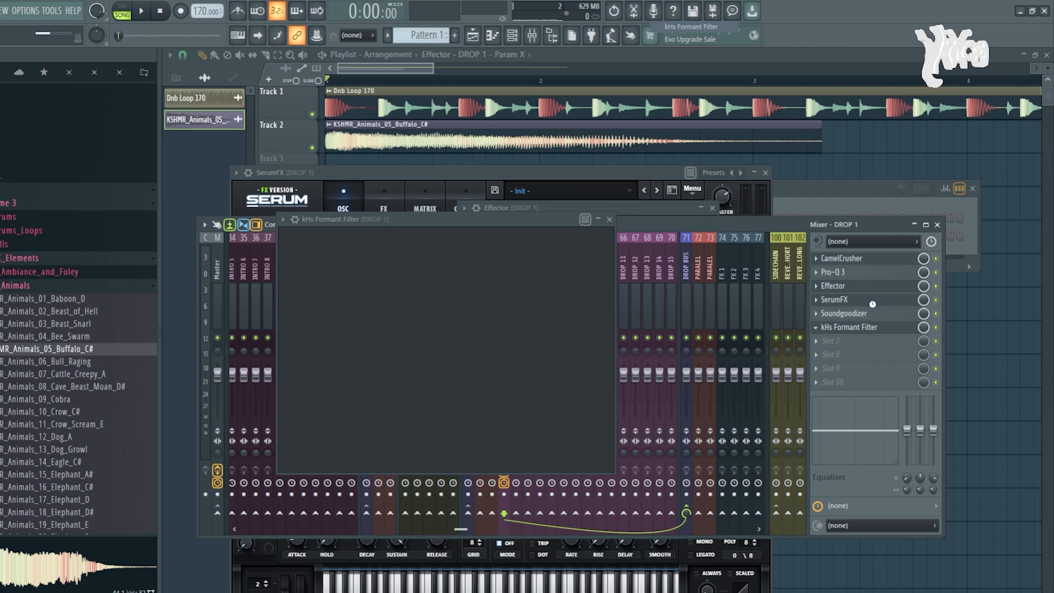
drag(854, 329, 854, 293)
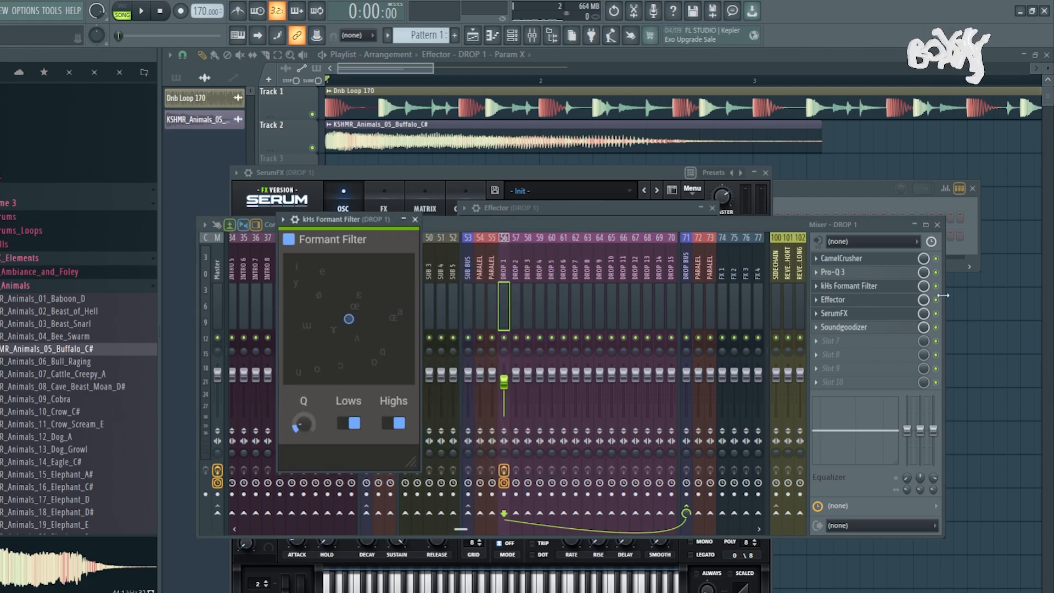
click(942, 309)
Shift the Formant Filter's point slightly up and right, and reduce the plugin's mix level in its slot
click(849, 285)
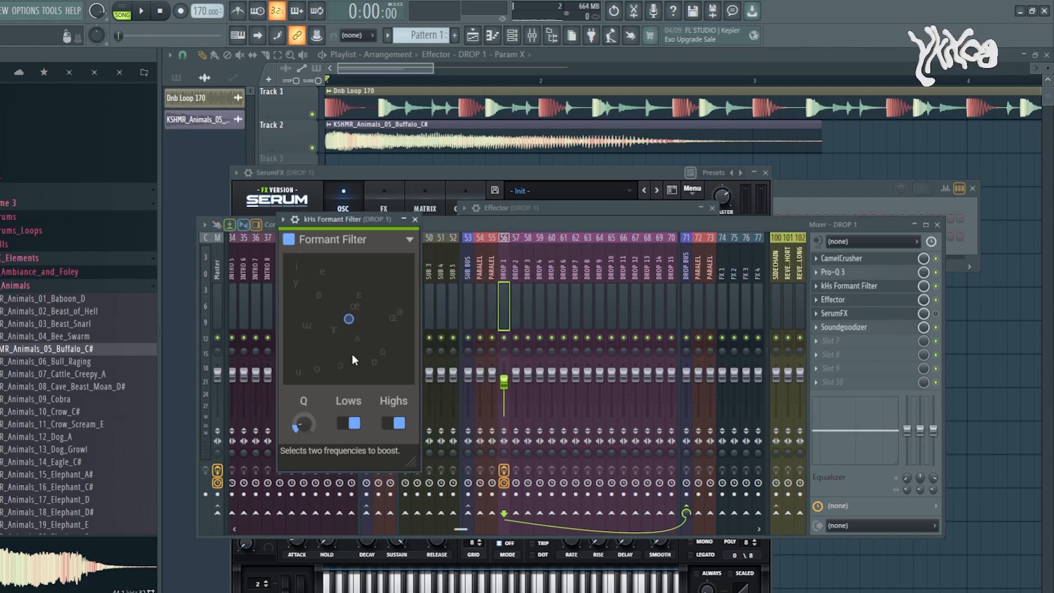
drag(349, 319, 368, 307)
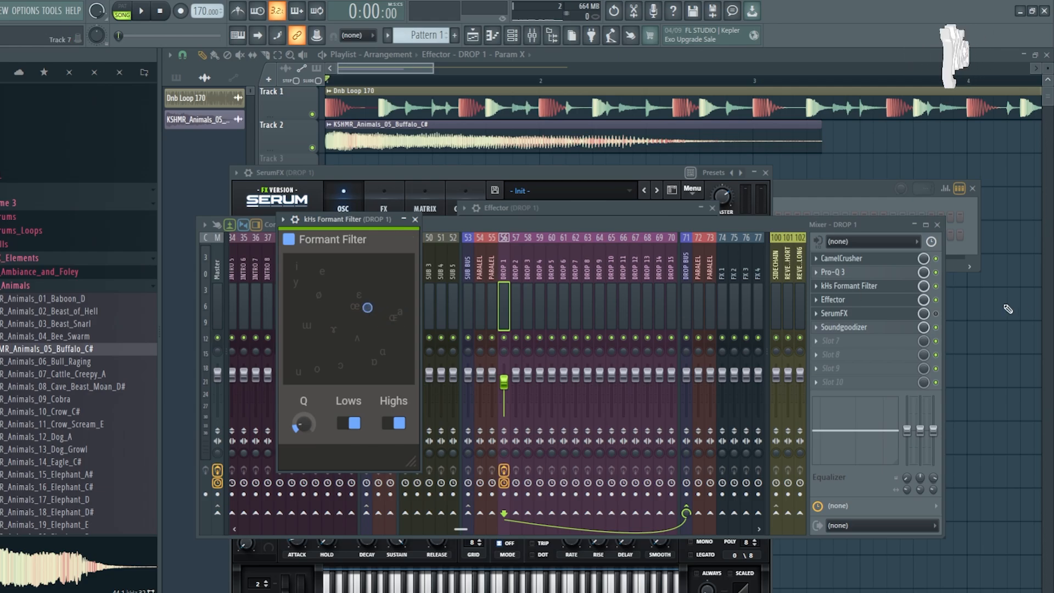
click(926, 289)
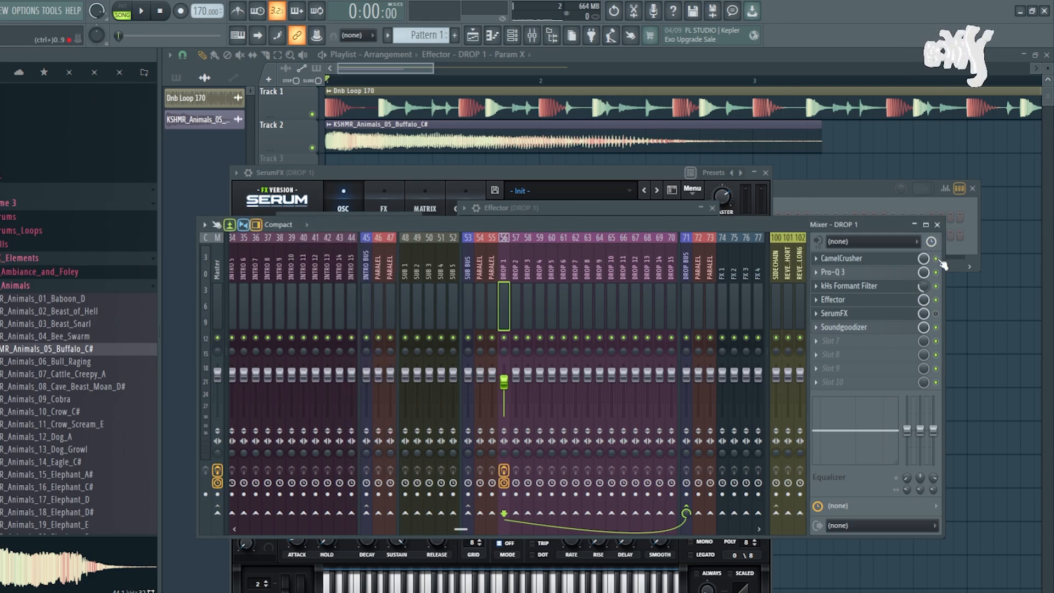
Audition the Formant Filter while moving its point to the far left edge of the vowel pad, slightly below the middle
click(868, 258)
click(848, 286)
key(space)
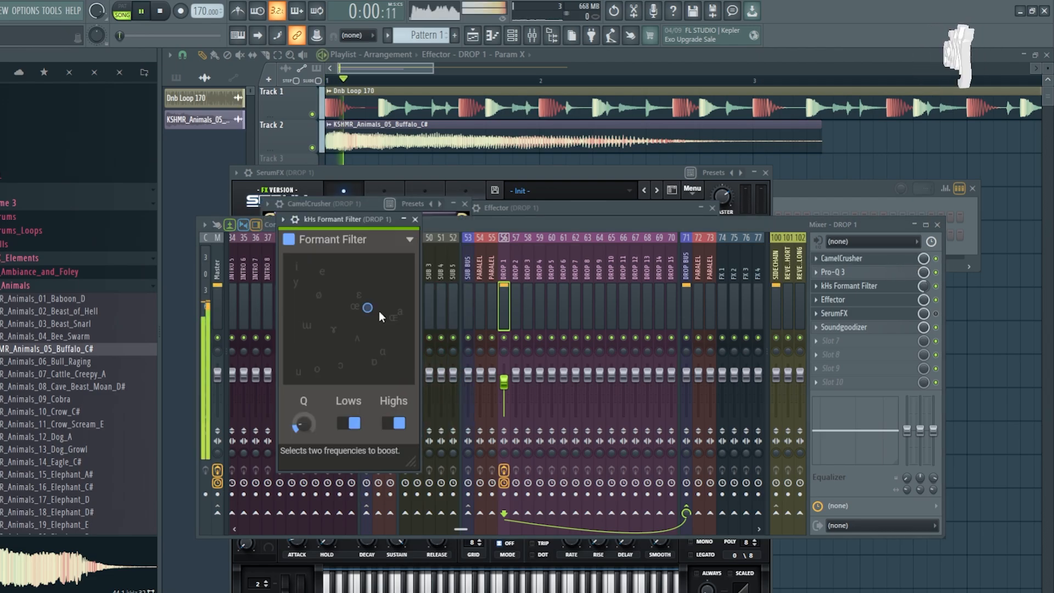
drag(376, 311, 298, 338)
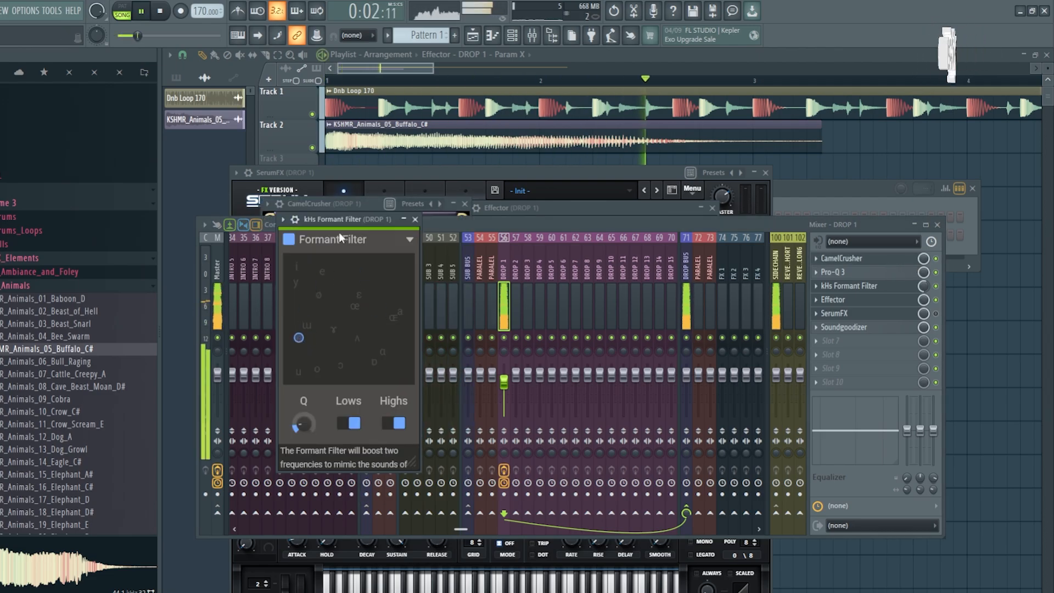
Turn SerumFX back on and audition the chain with the mix levels of Effector and SerumFX reduced
click(941, 291)
key(space)
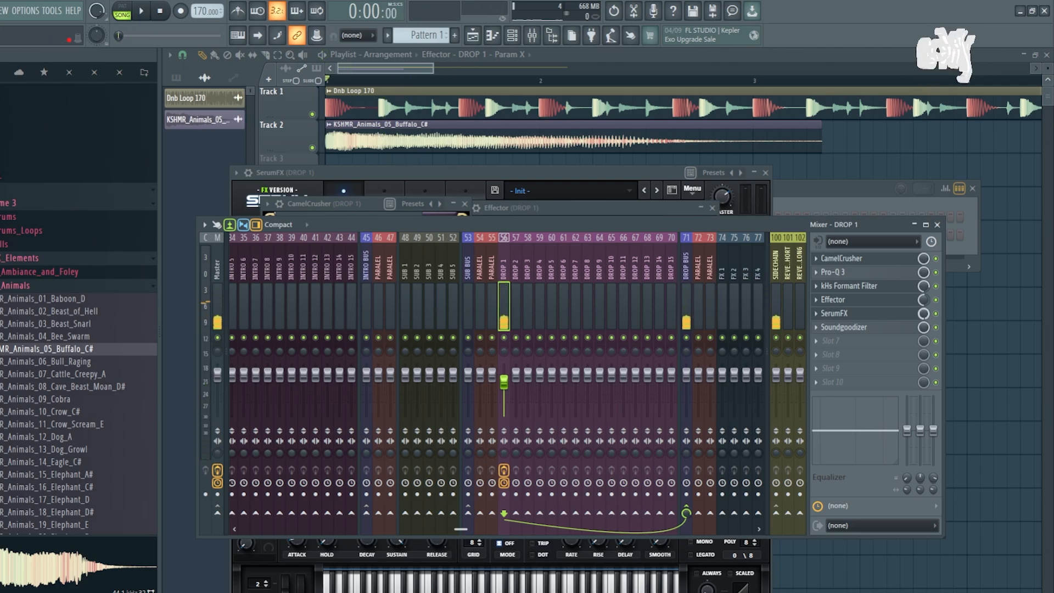
key(space)
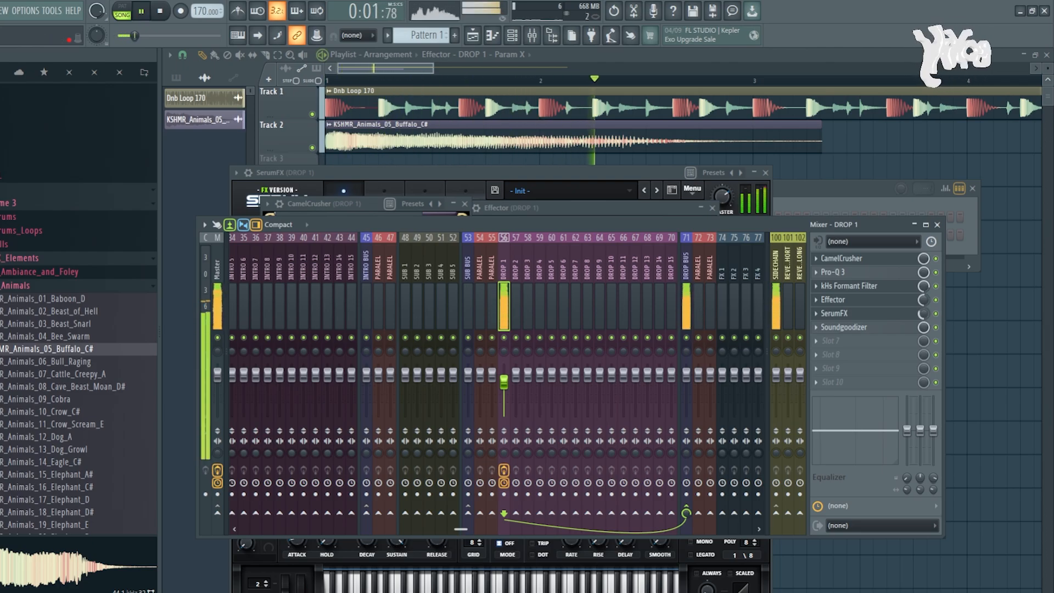
key(space)
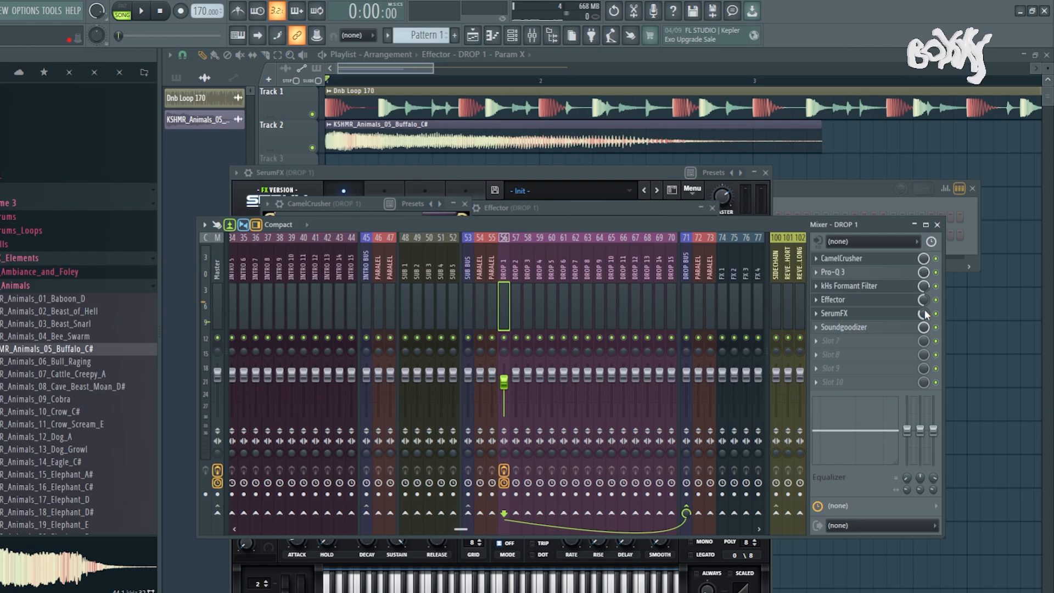
Open SerumFX's oscillator page and change the filter type from Reverb to Formant-I during playback
click(872, 316)
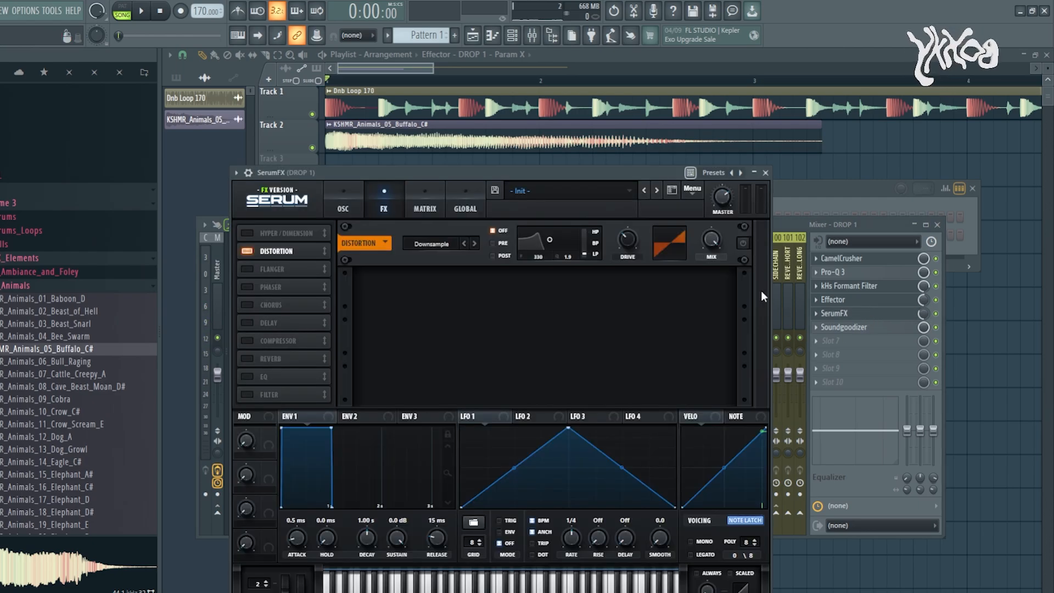
click(352, 198)
key(space)
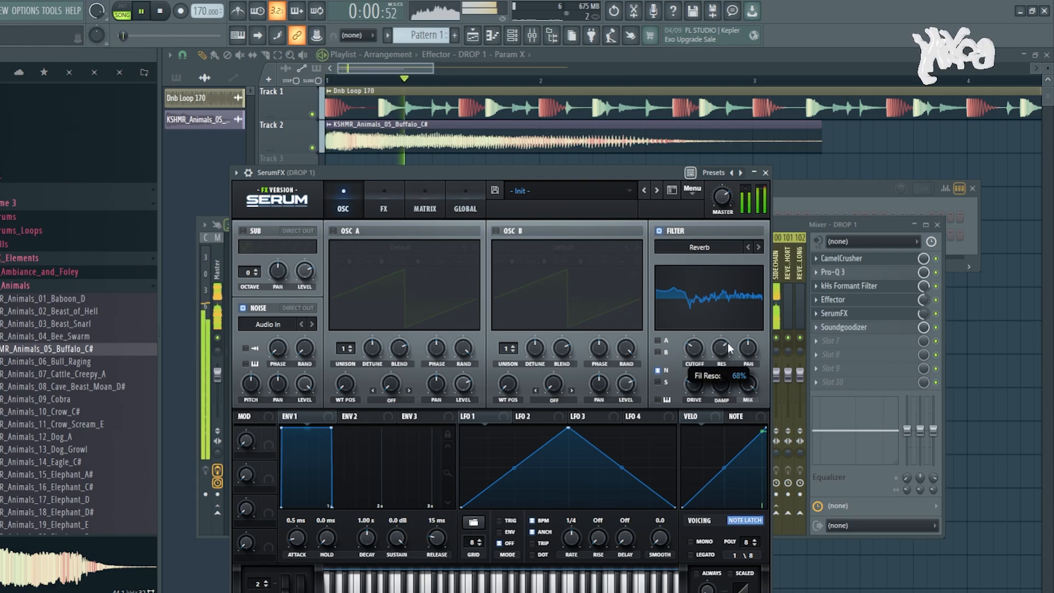
click(758, 247)
click(758, 248)
click(759, 247)
click(759, 247)
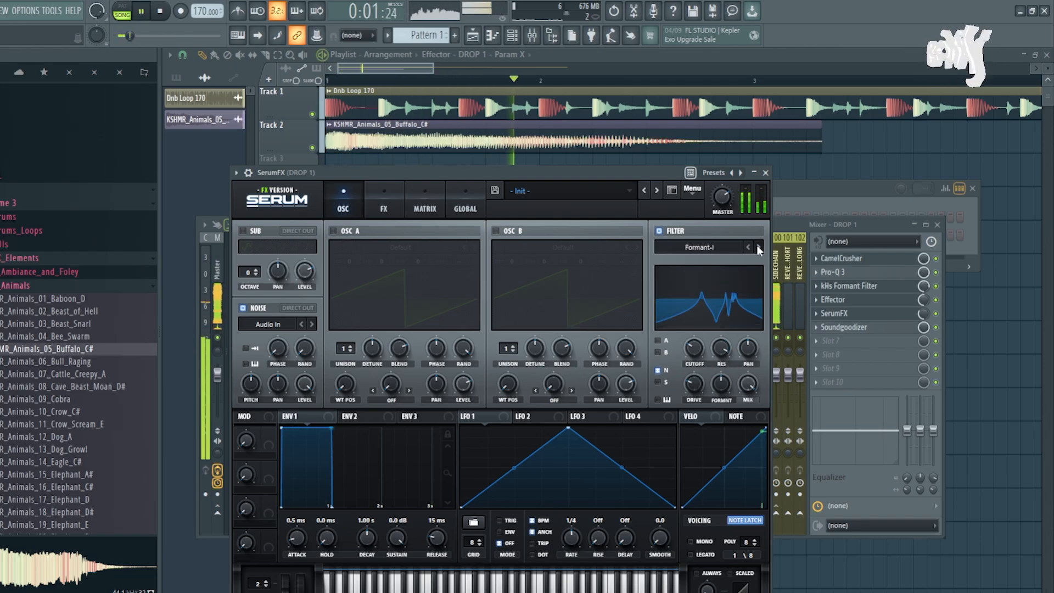
Audition the Formant-I filter while adjusting its drive and cutoff
drag(744, 301, 703, 335)
key(space)
key(space)
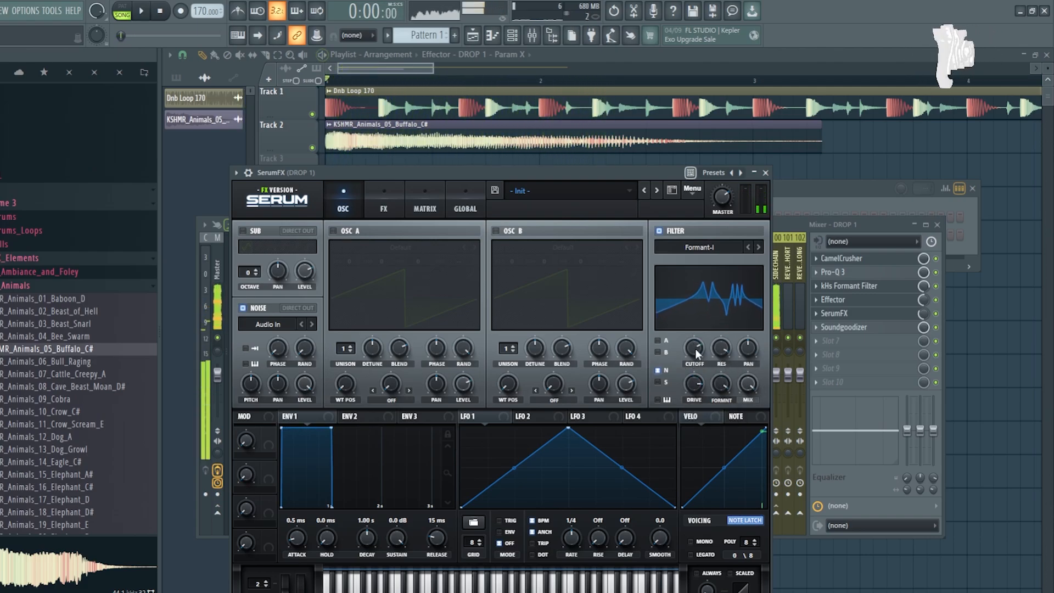
drag(695, 348, 676, 367)
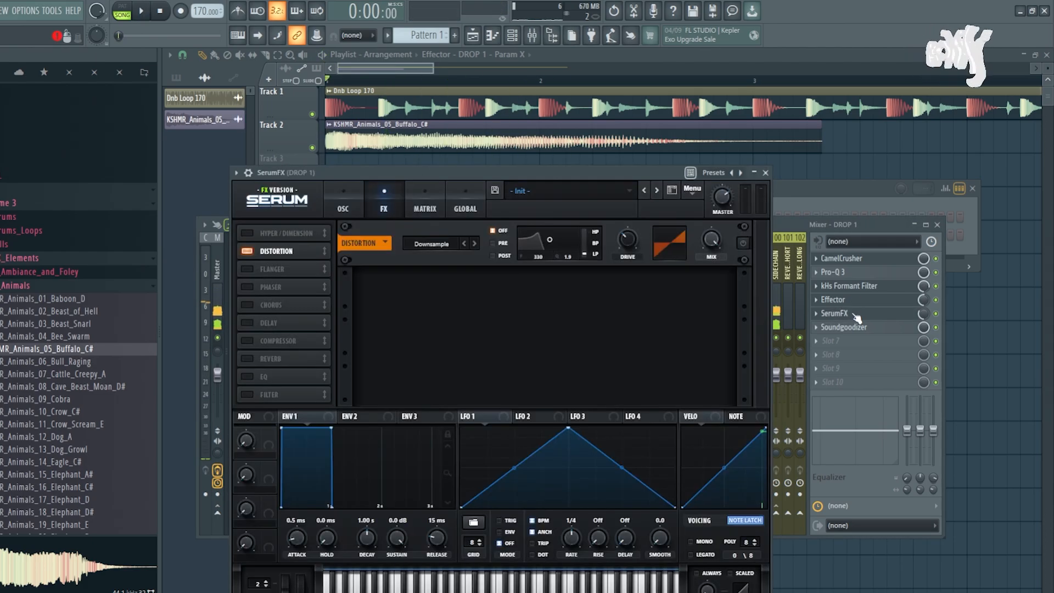
Return to Effector and audition the Vox effect while moving the XY point towards the pad's right edge
click(846, 300)
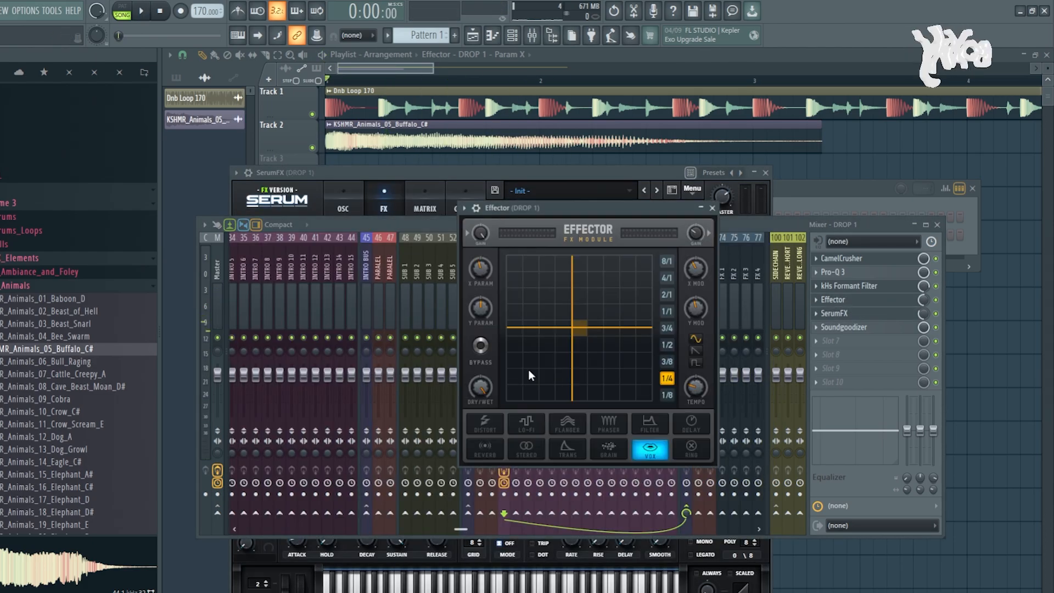
key(space)
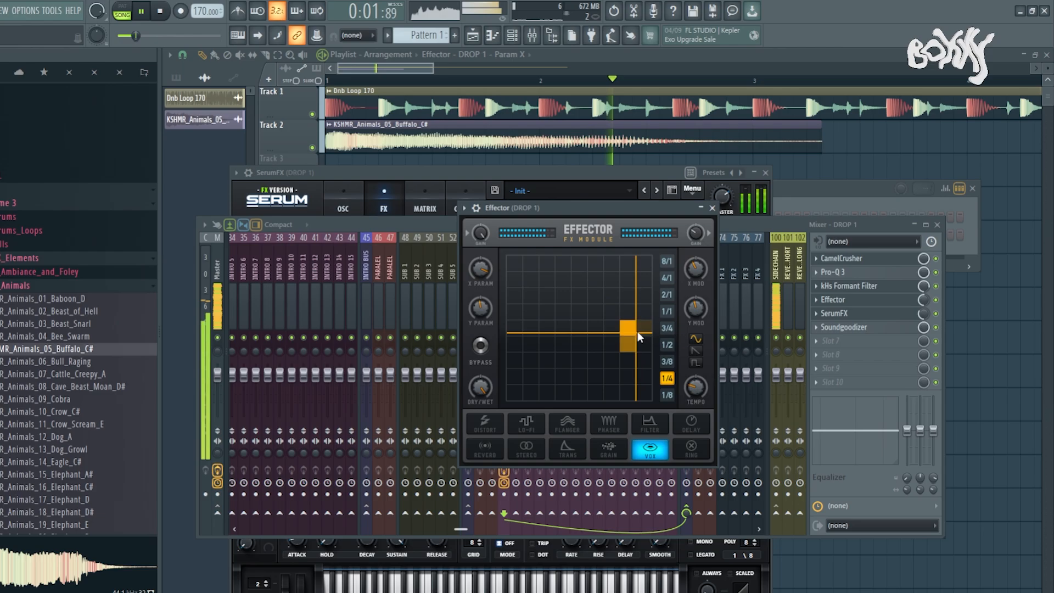
key(space)
Lower Effector's modulation tempo and audition the Vox effect with the XY point left of and above the pad's centre
right_click(694, 272)
click(692, 269)
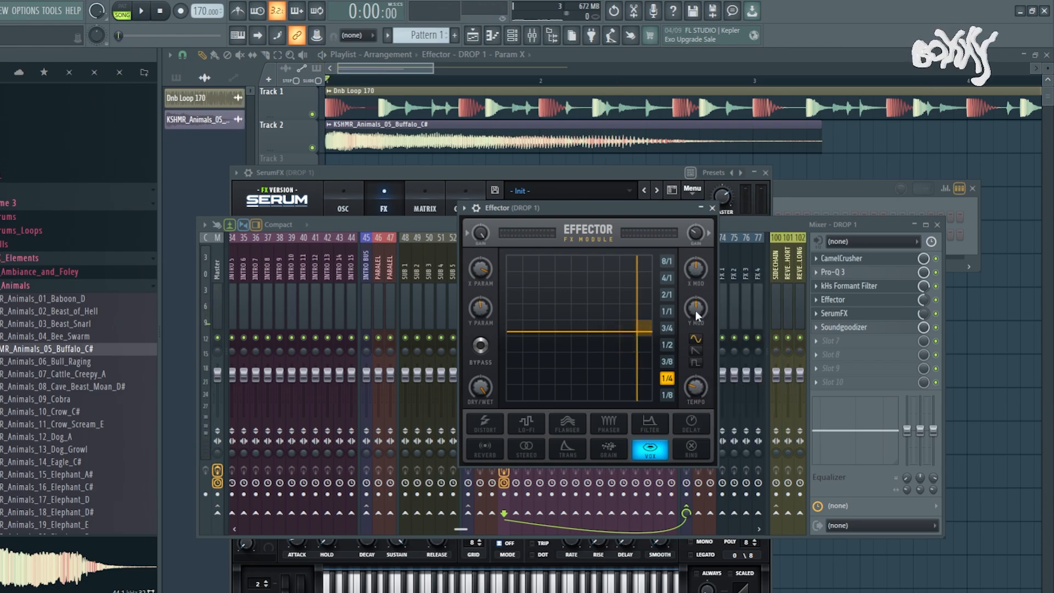
key(space)
drag(697, 389, 697, 412)
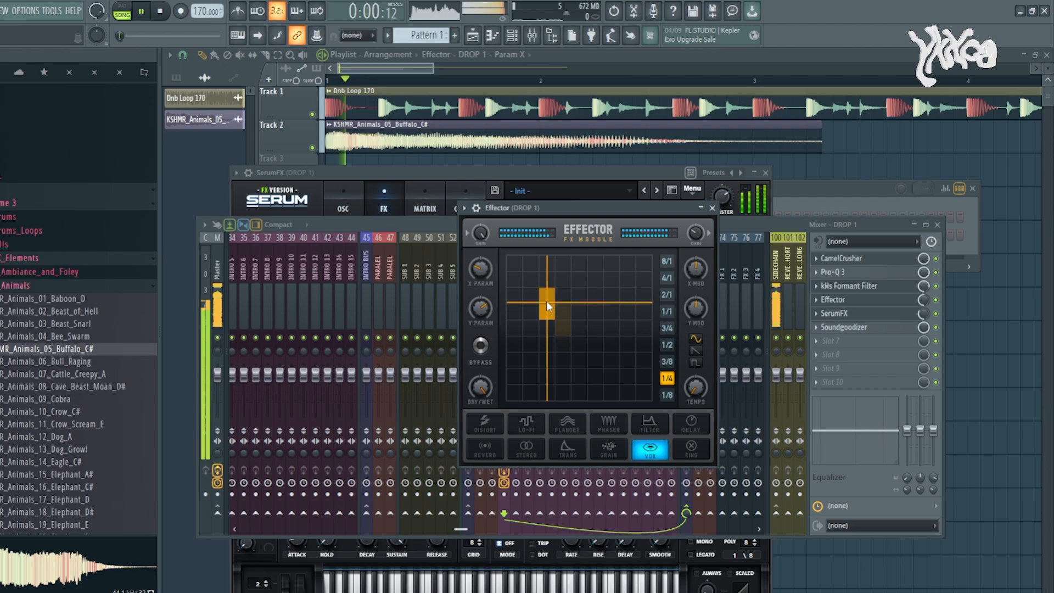
drag(546, 301, 563, 320)
Switch Effector to Ring, raise its slot mix to full, and audition it with the XY point left of centre
click(609, 423)
click(690, 448)
drag(924, 301, 924, 283)
click(872, 304)
click(872, 304)
drag(575, 376, 550, 328)
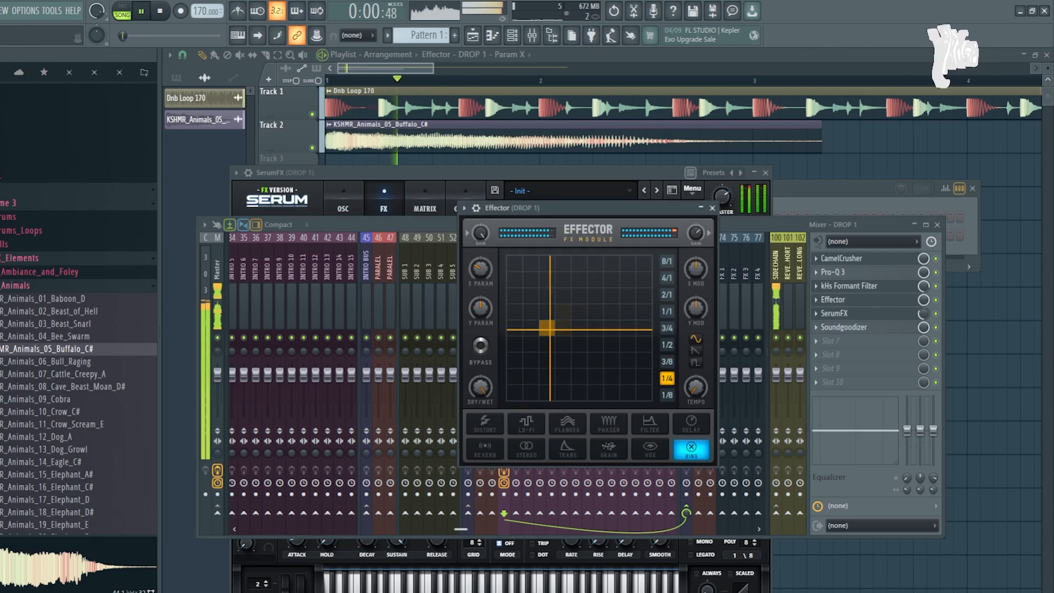
key(space)
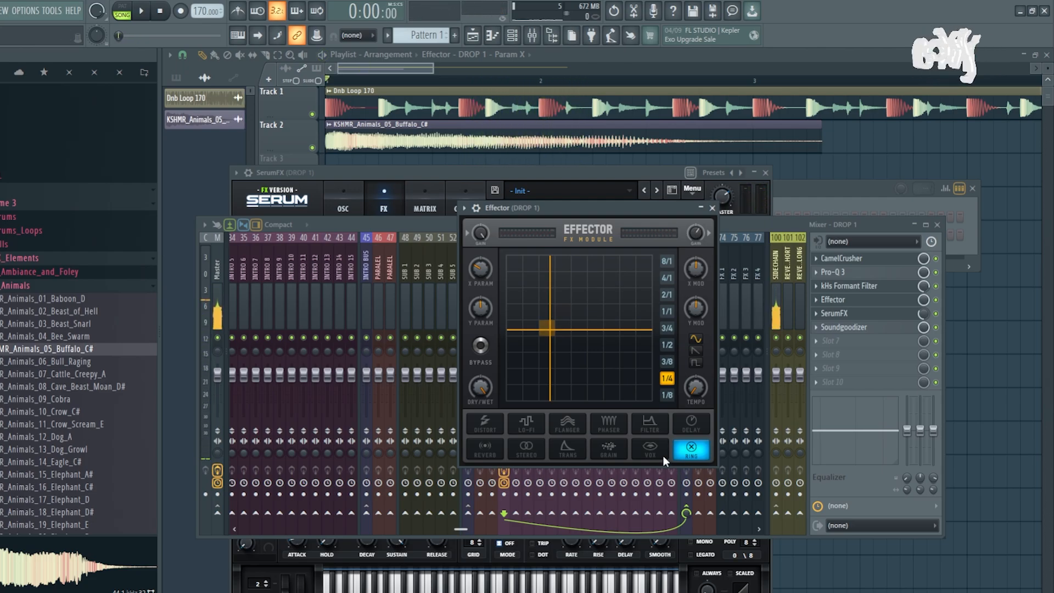
Try Flanger in Effector, return to Ring, and audition it with the XY point moved up towards the middle
click(572, 423)
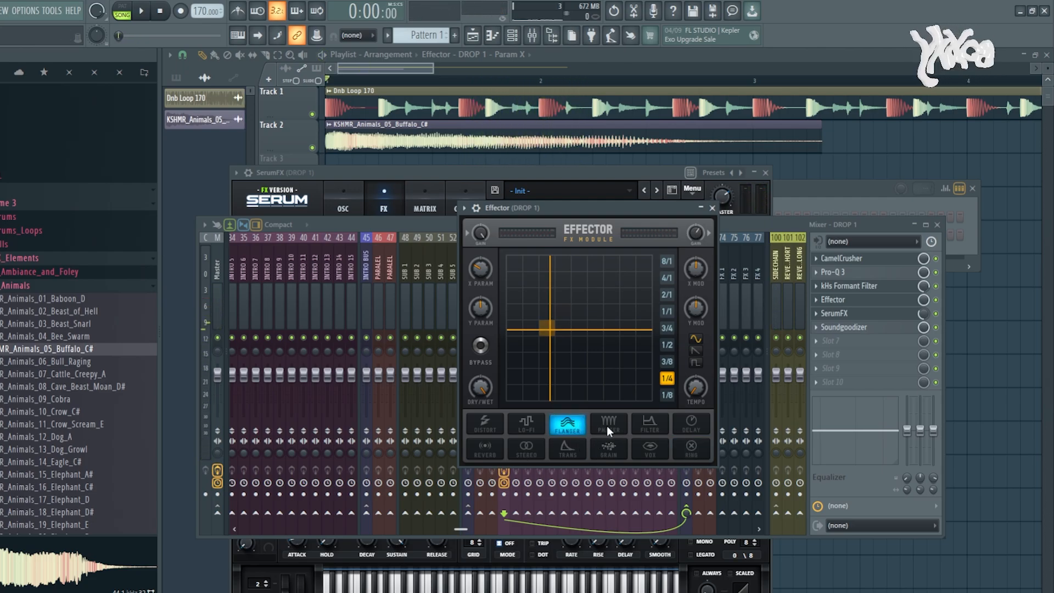
click(705, 447)
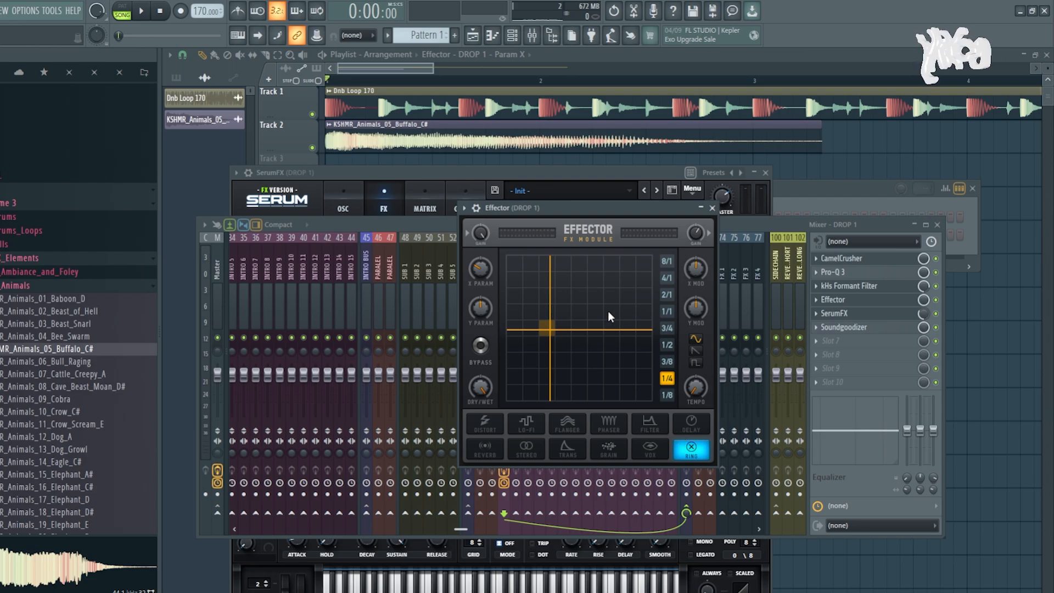
key(space)
drag(631, 345, 579, 312)
Switch Effector back to Vox and audition it with the XY point slightly above the pad's centre
click(649, 447)
click(565, 346)
key(space)
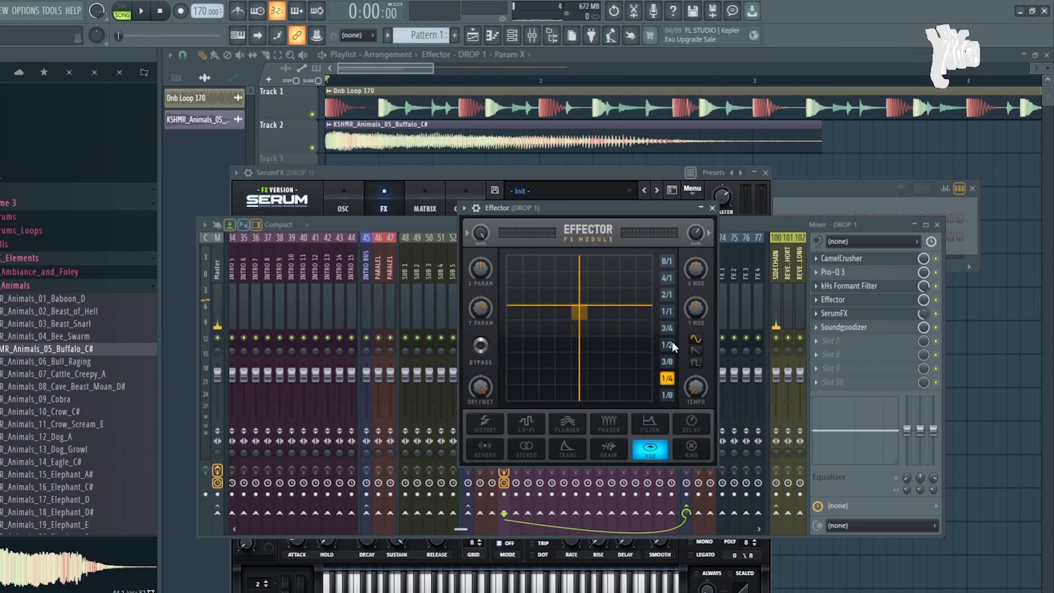